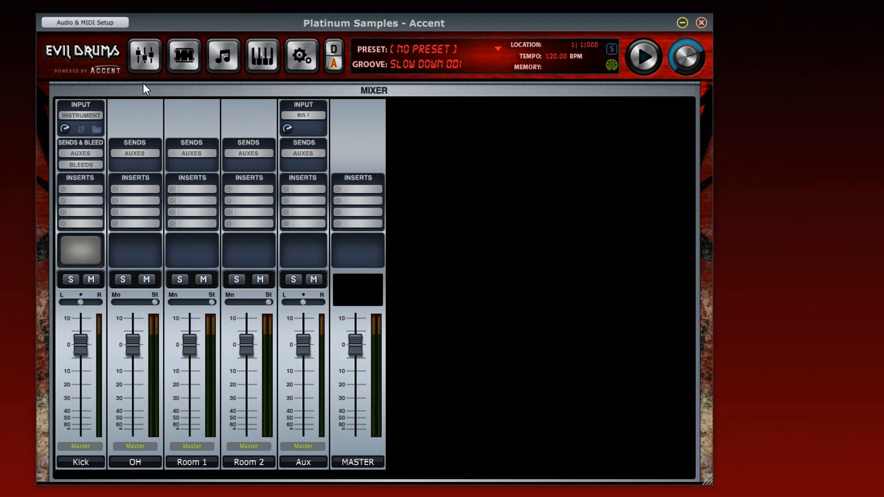
Look through the Stage, Grooves, MIDI Mapping and Preferences views and return to the Mixer.
left_click(180, 55)
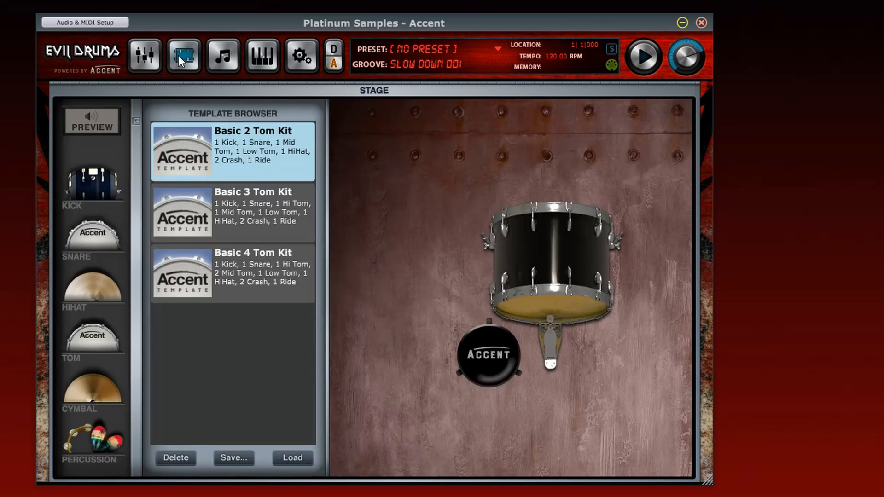
left_click(222, 56)
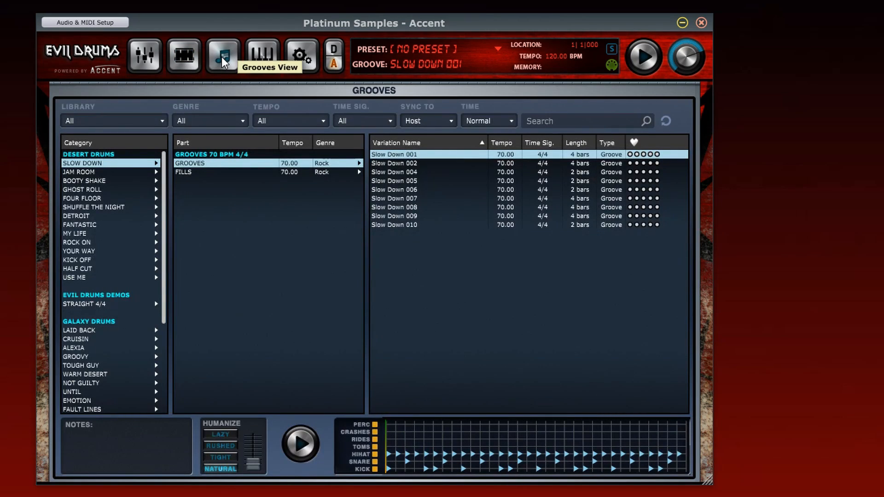
left_click(266, 57)
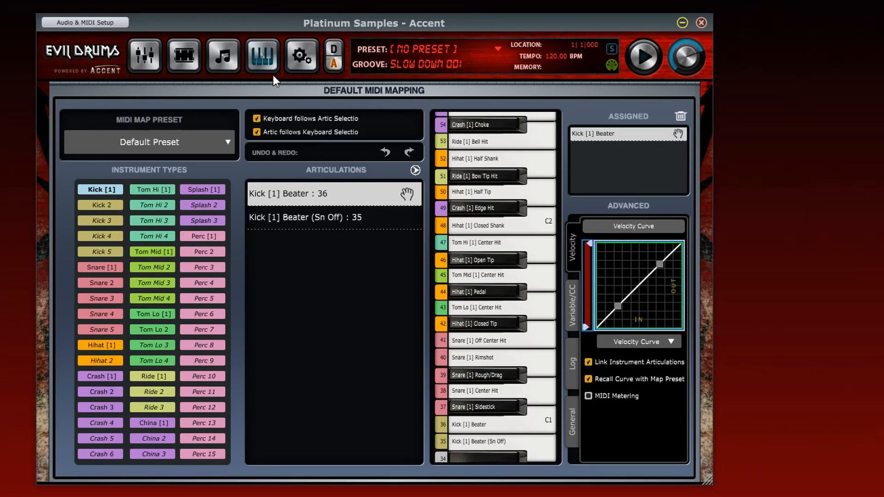
left_click(302, 57)
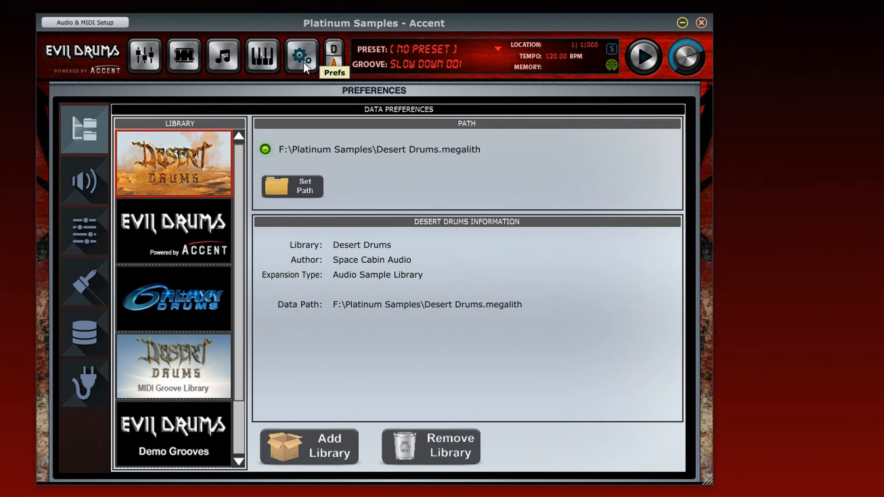
left_click(144, 56)
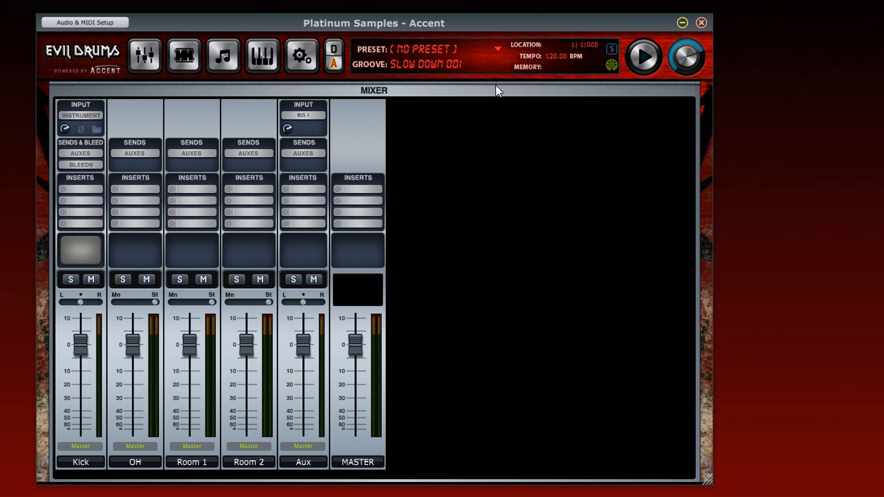
Load the EJB Kit 3 Demo preset from the Evil Drums Demos folder.
left_click(498, 49)
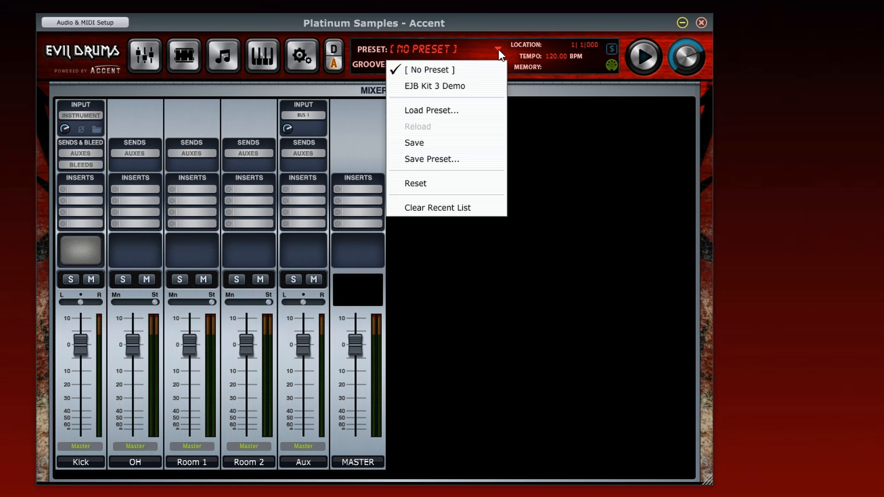
left_click(459, 112)
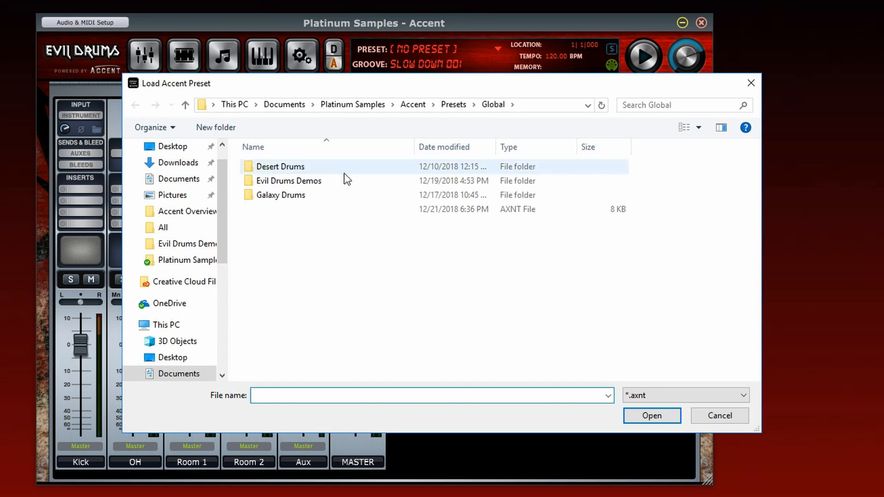
double_click(315, 183)
double_click(298, 195)
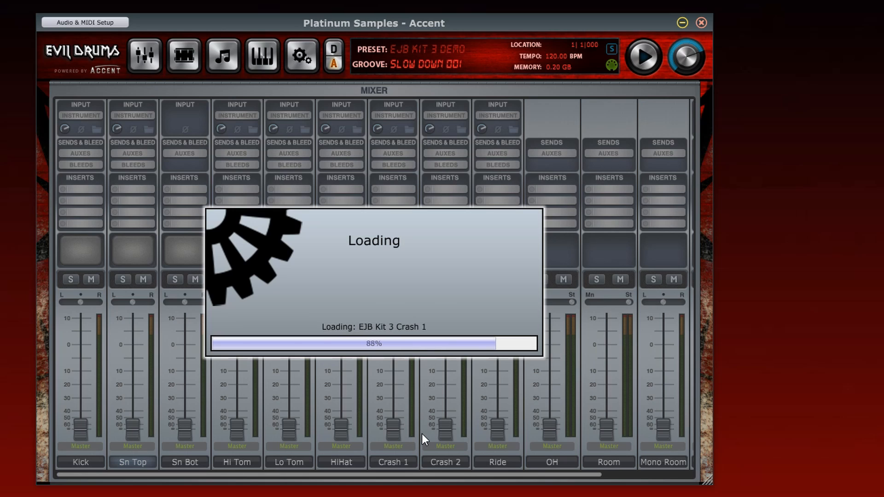
Widen the plugin window until all mixer channels from Kick to MASTER fit.
scroll(421, 433, "right", 4)
scroll(422, 434, "left", 4)
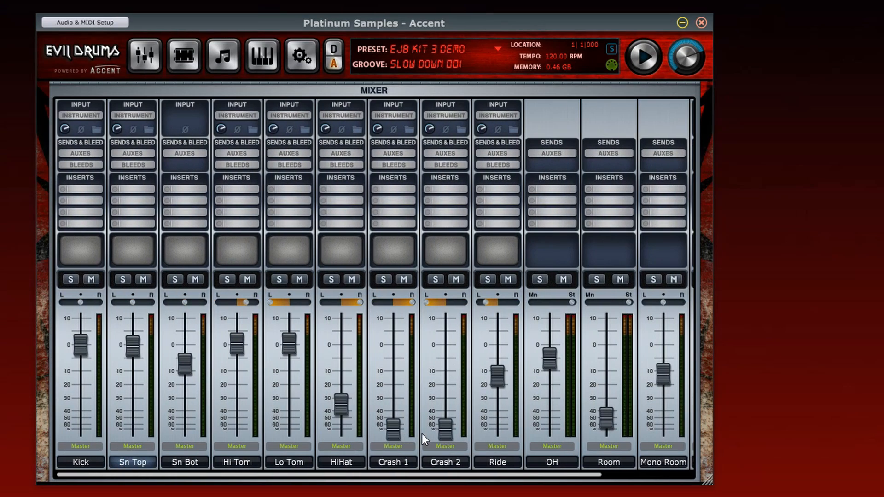
left_click_drag(705, 480, 839, 481)
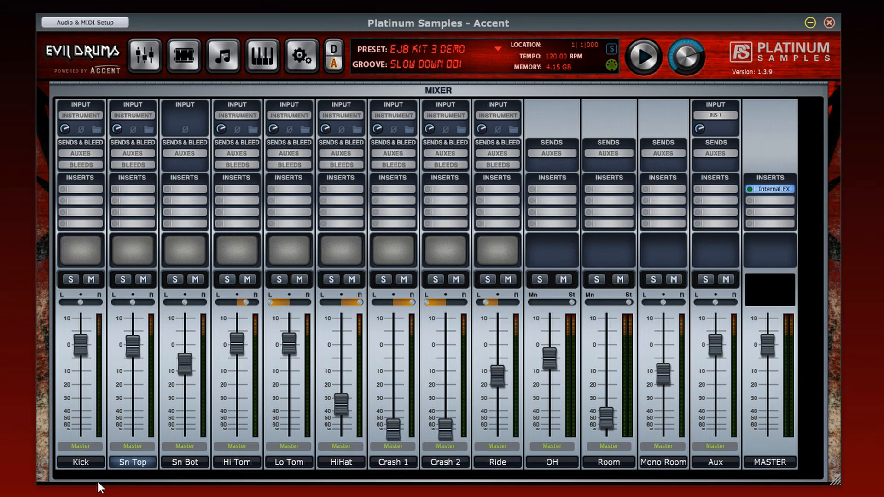
Step through the direct drum channels one by one, from Kick, snares and toms to HiHat, crashes and Ride.
left_click(87, 463)
left_click(124, 465)
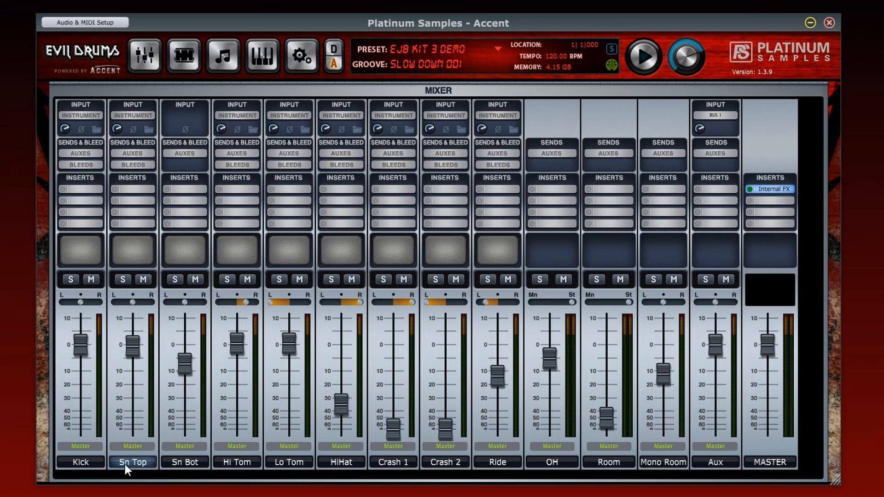
left_click(181, 460)
left_click(232, 461)
left_click(278, 463)
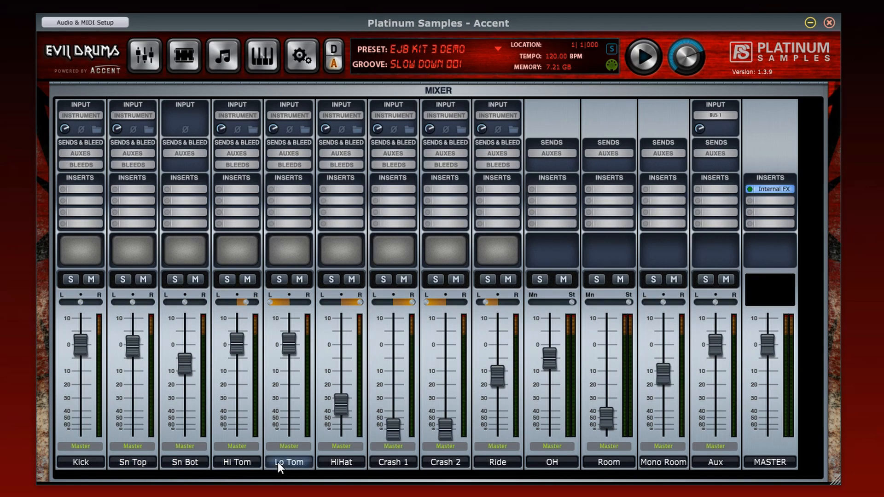
left_click(349, 463)
left_click(387, 463)
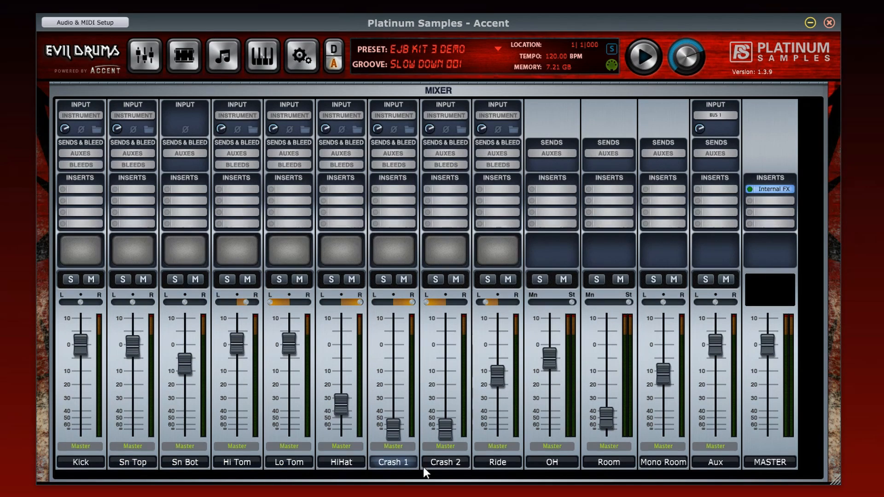
left_click(432, 464)
left_click(499, 460)
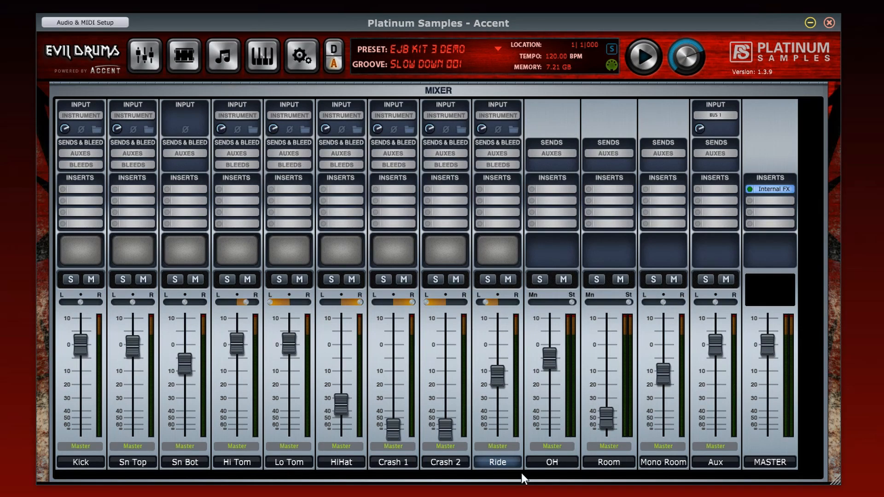
Select the OH, Room, Mono Room and Aux channels one after another.
left_click(547, 463)
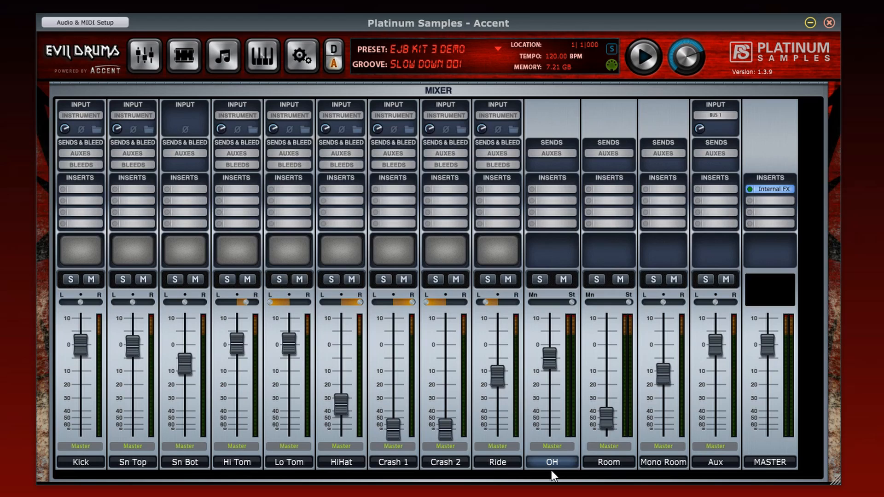
left_click(607, 461)
left_click(668, 462)
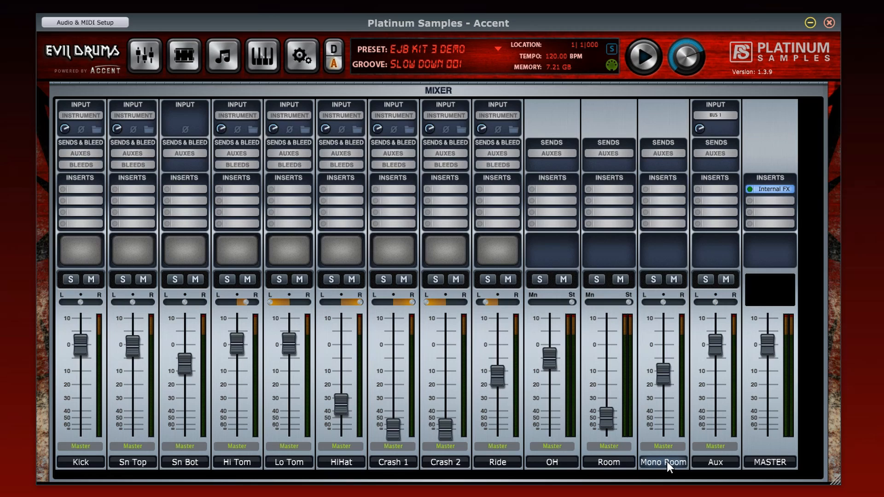
left_click(714, 461)
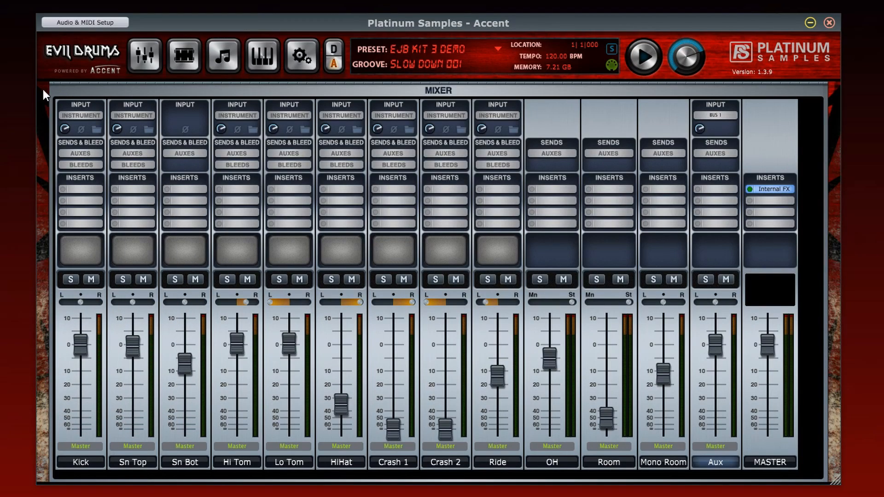
In the Kick's instrument settings, set the Beater articulation level to 0 dB and try the pitch control.
left_click(83, 115)
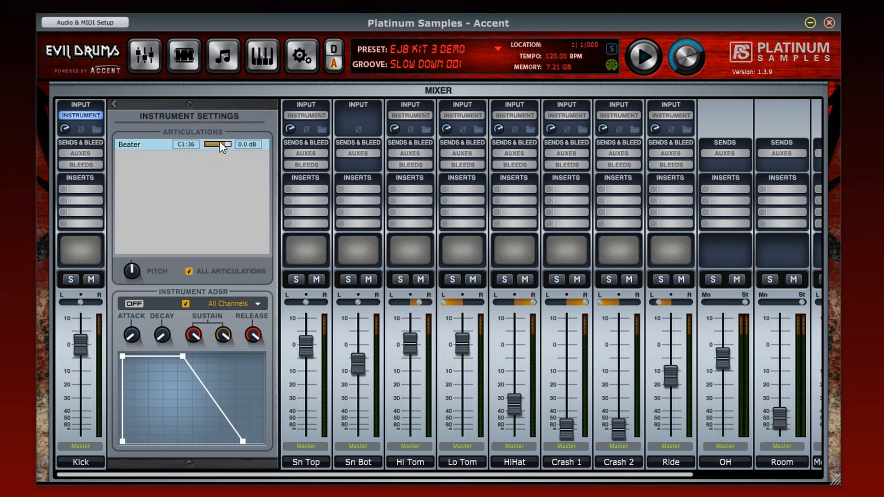
mouse_move(216, 148)
left_mouse_down()
mouse_move(227, 148)
mouse_move(214, 148)
left_mouse_up()
left_click(241, 144)
type("0")
key("Return")
mouse_move(136, 274)
left_mouse_down()
mouse_move(131, 297)
mouse_move(122, 229)
mouse_move(122, 263)
left_mouse_up()
Turn on the Kick's instrument ADSR without All Channels linking, keeping Direct as the edited channel.
left_click(186, 304)
left_click(239, 304)
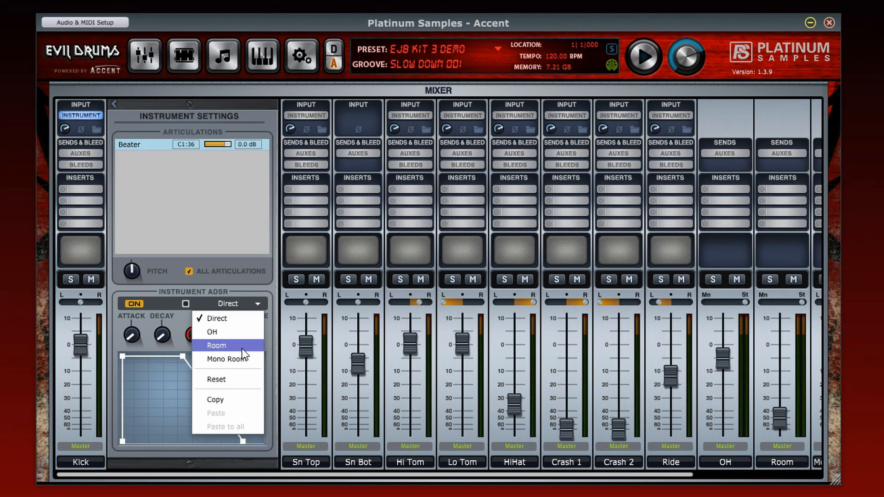
left_click(227, 291)
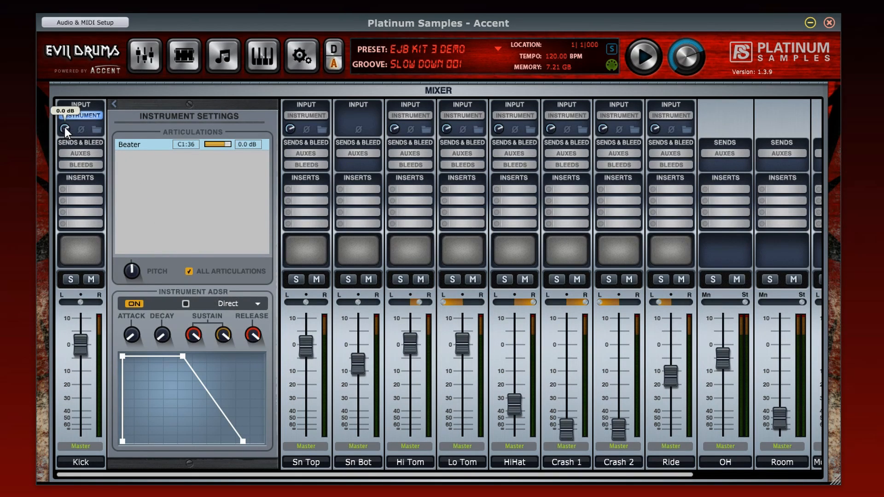
Try the Kick channel's input gain and close its instrument settings.
mouse_move(65, 128)
left_mouse_down()
mouse_move(69, 178)
mouse_move(61, 114)
mouse_move(57, 143)
left_mouse_up()
left_click(76, 115)
In the Kick's bleed settings, raise the OH bleed level and try the extra option beside the Room and OH bleeds.
left_click(80, 165)
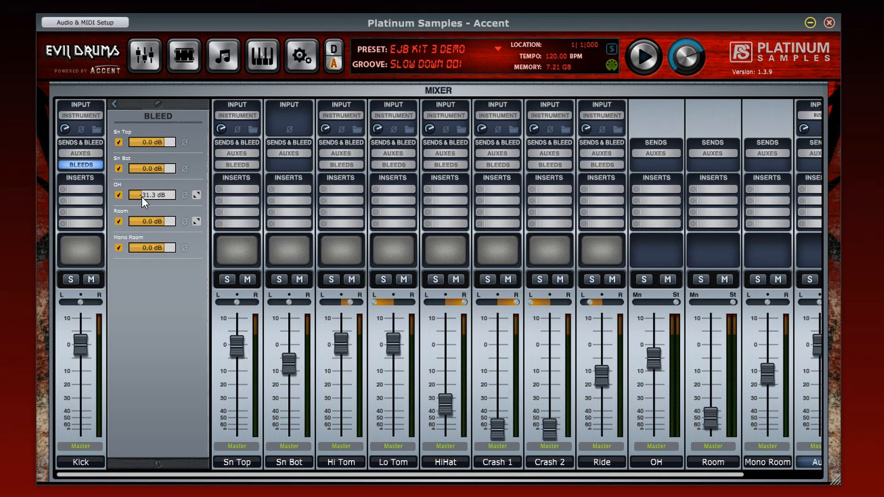
left_click_drag(141, 197, 163, 197)
left_click(197, 222)
left_click(196, 196)
left_click(93, 165)
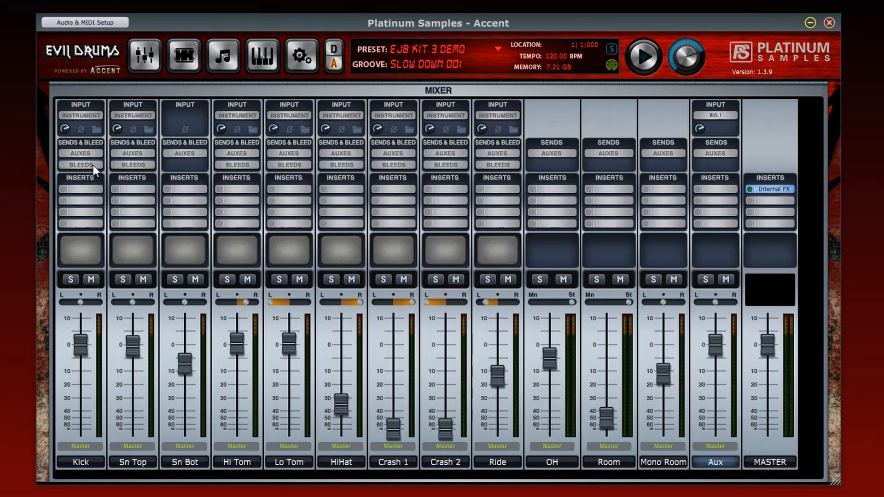
Load Internal FX in the Kick's first insert slot and add a Compressor to it.
left_click(68, 189)
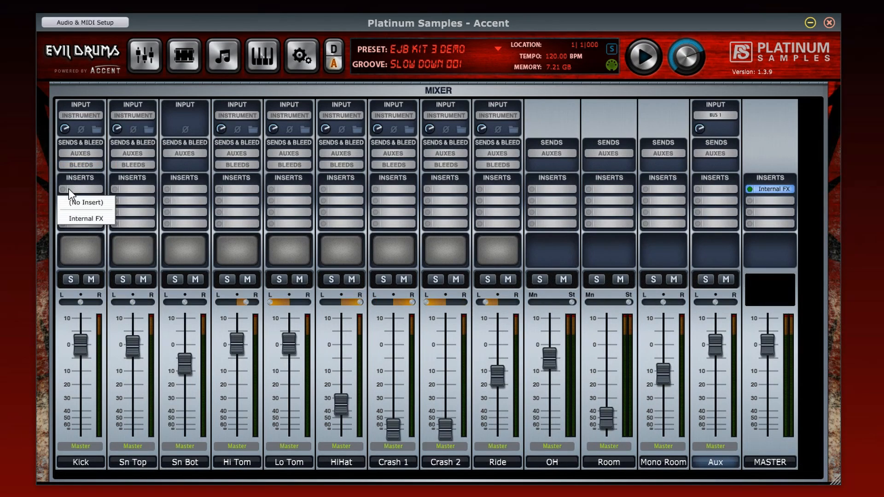
left_click(78, 218)
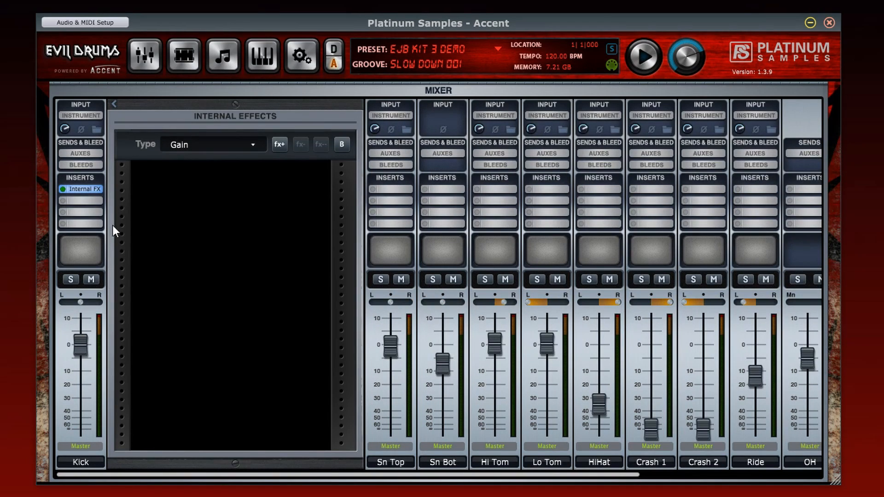
left_click(253, 144)
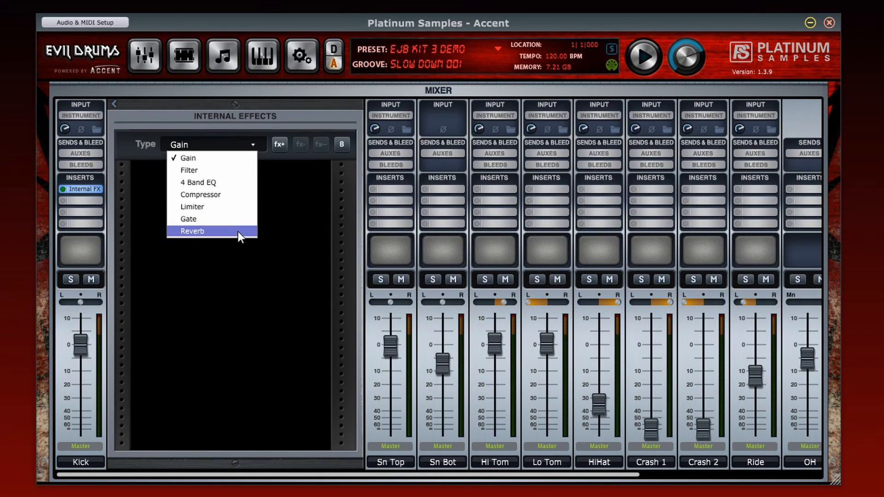
left_click(223, 194)
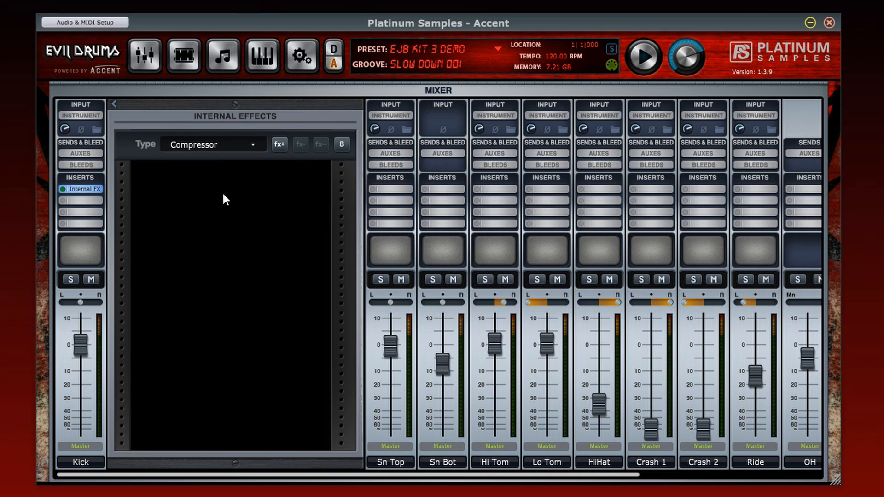
left_click(280, 145)
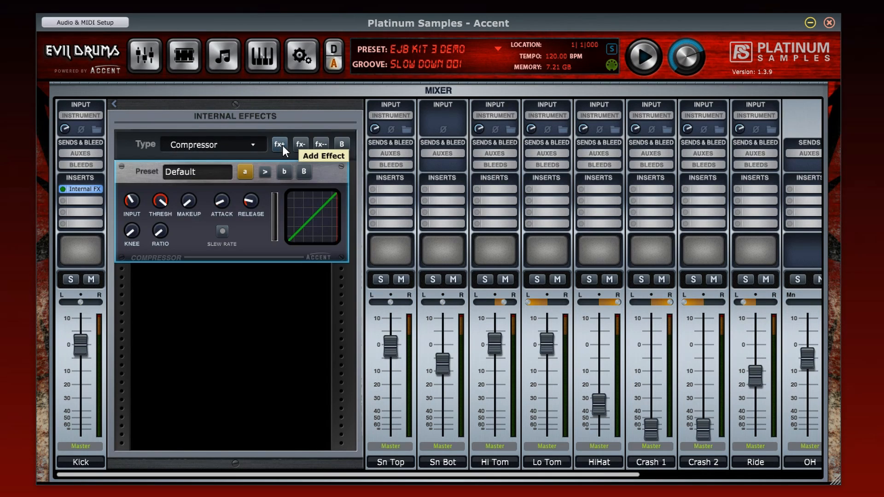
Add a 4 Band EQ to the Kick's effect chain and move it above the Compressor.
left_click(252, 145)
left_click(238, 181)
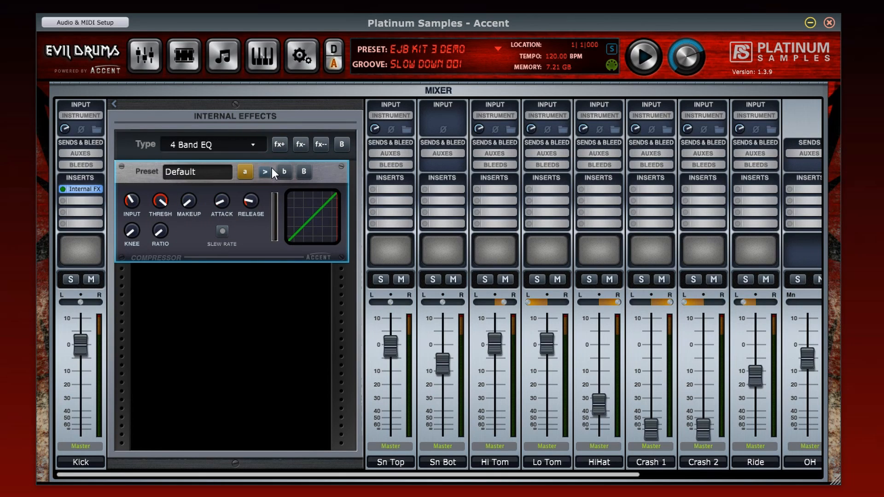
left_click(278, 147)
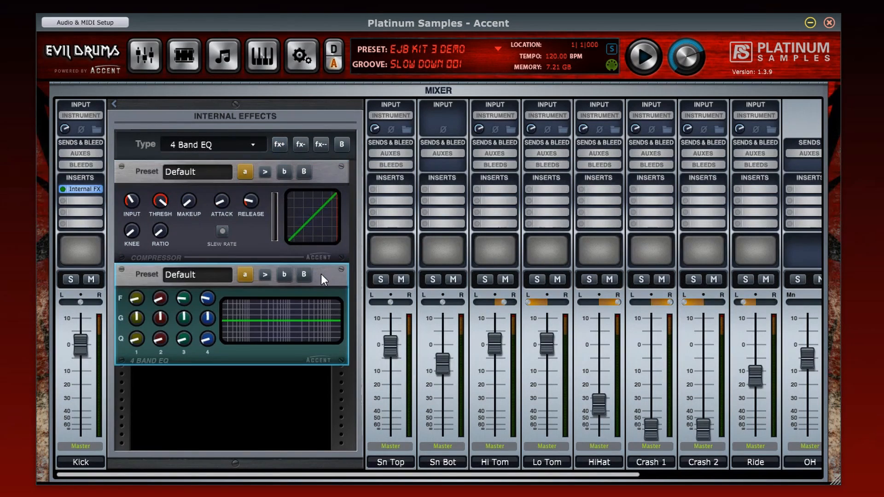
left_click_drag(321, 275, 321, 186)
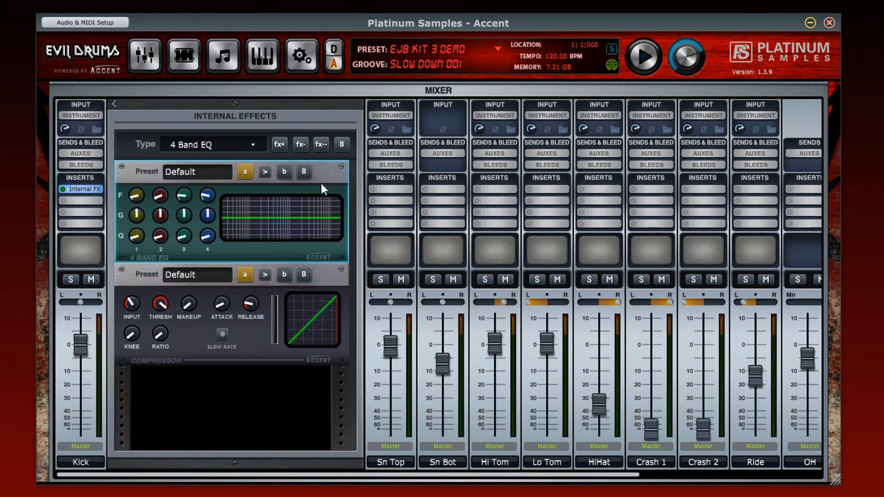
Replace the Compressor with a second 4 Band EQ and clear all effects from the Kick's chain.
left_click(301, 146)
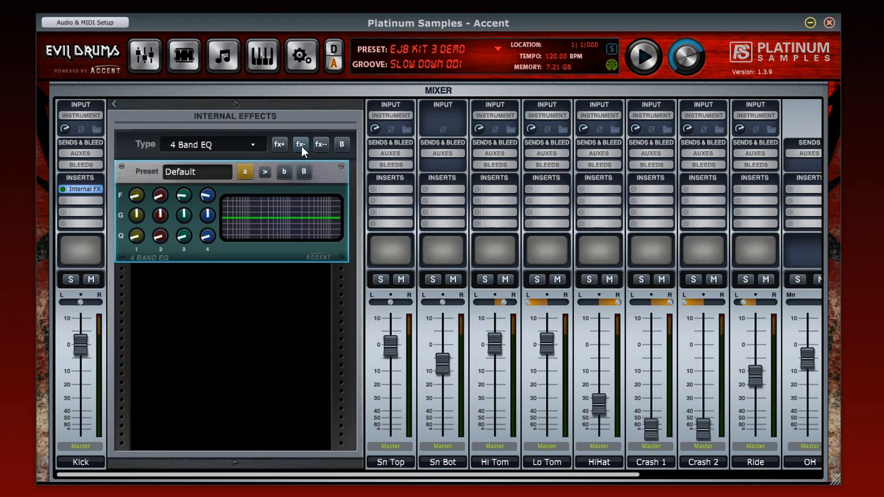
left_click(276, 146)
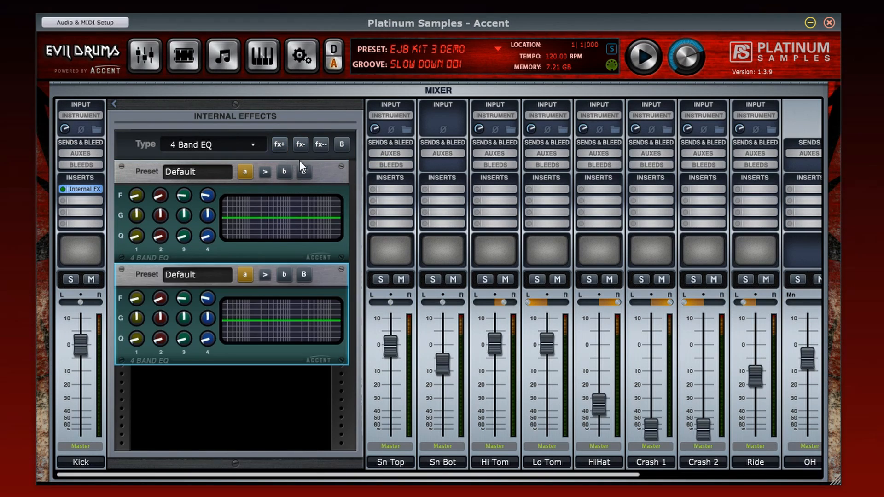
left_click(320, 145)
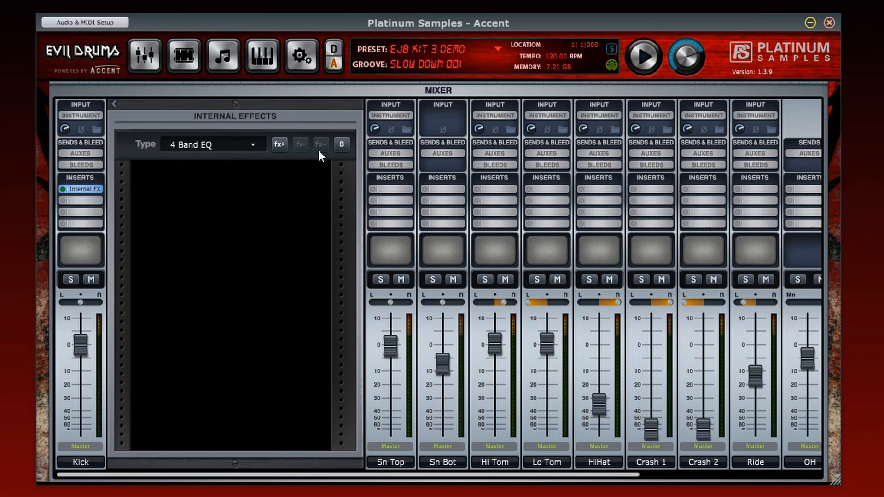
Add a 4 Band EQ to the Kick's empty effect chain and toggle the whole chain's bypass on and back off.
left_click(279, 144)
left_click(342, 144)
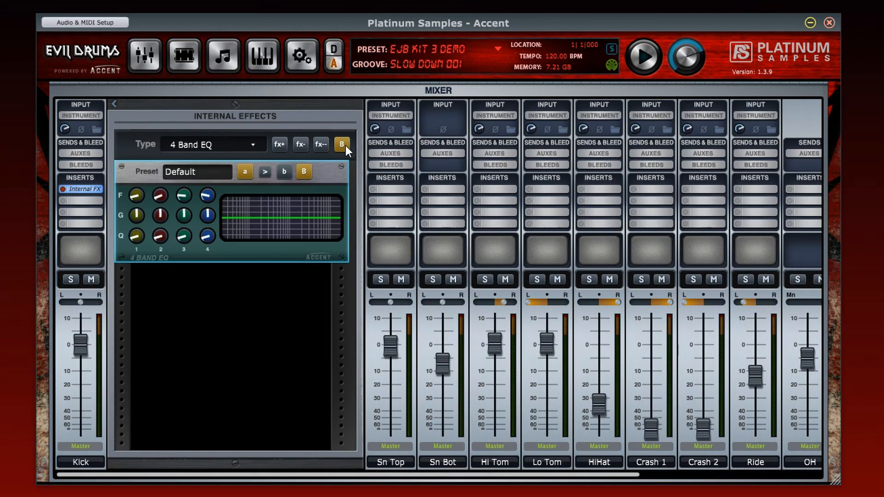
left_click(341, 145)
left_click(87, 191)
left_click(87, 191)
Switch the Kick's 4 Band EQ between its B and A settings, view its preset options and close the effects panel.
left_click(285, 173)
left_click(245, 174)
left_click(223, 172)
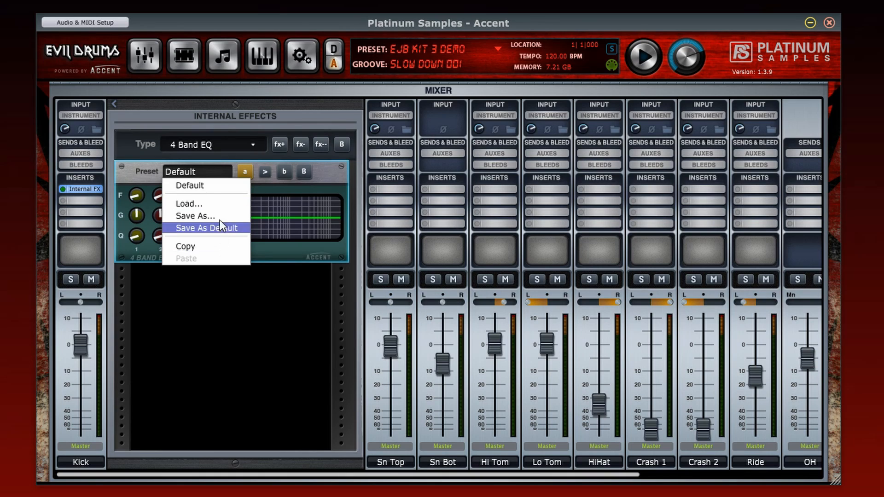
left_click(333, 173)
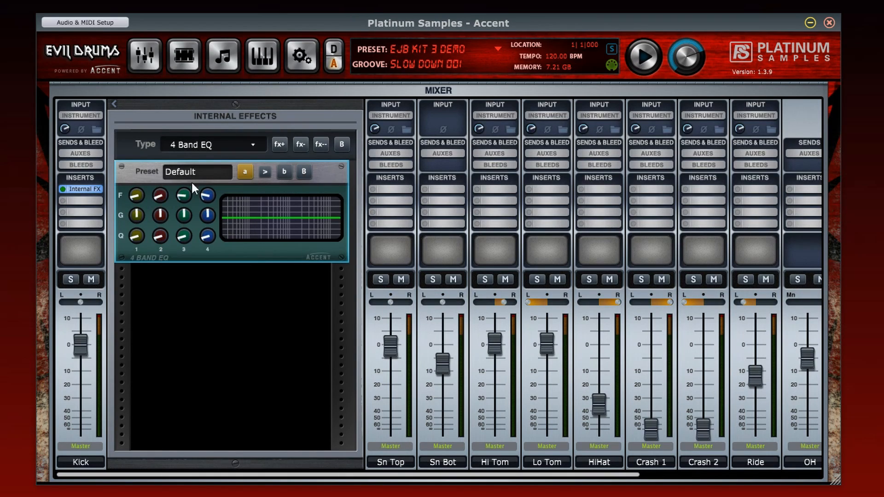
left_click(82, 189)
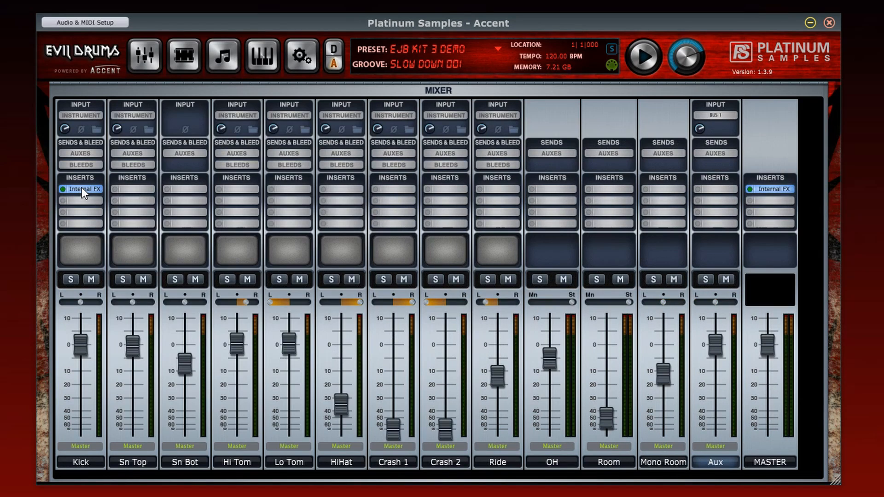
Load the Waves F6 Mono plug-in into the Kick's second insert slot.
left_click(62, 199)
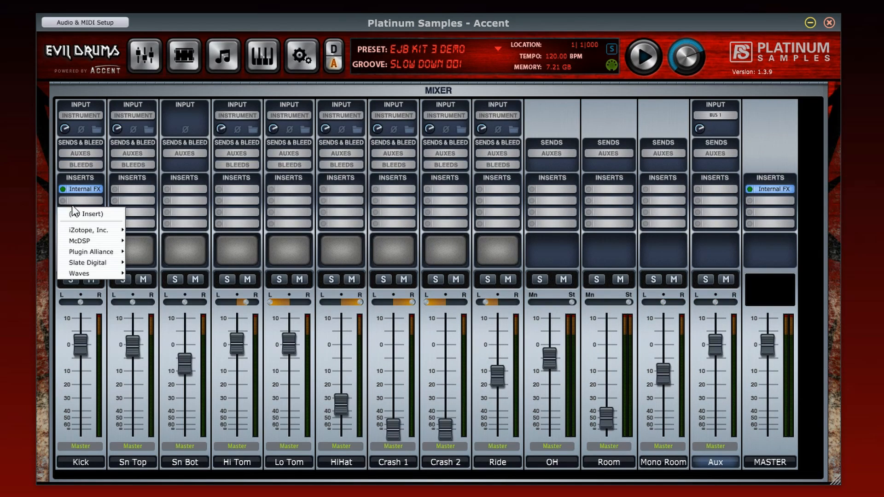
mouse_move(90, 271)
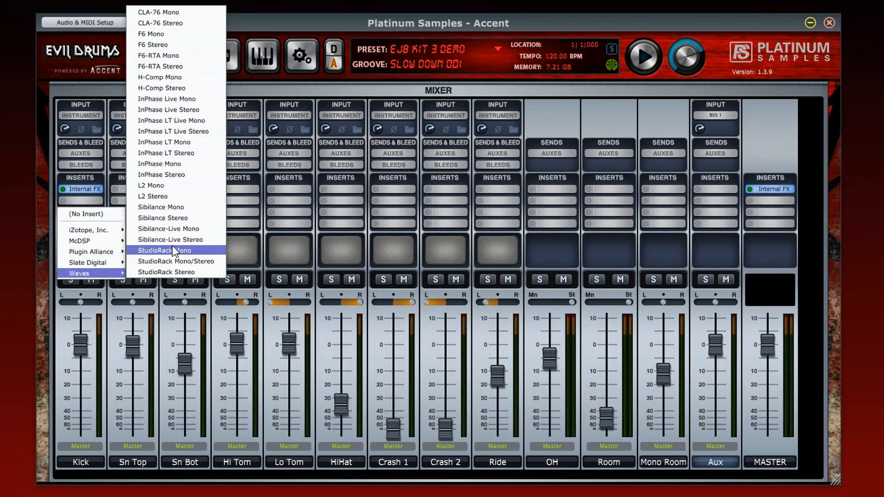
left_click(175, 34)
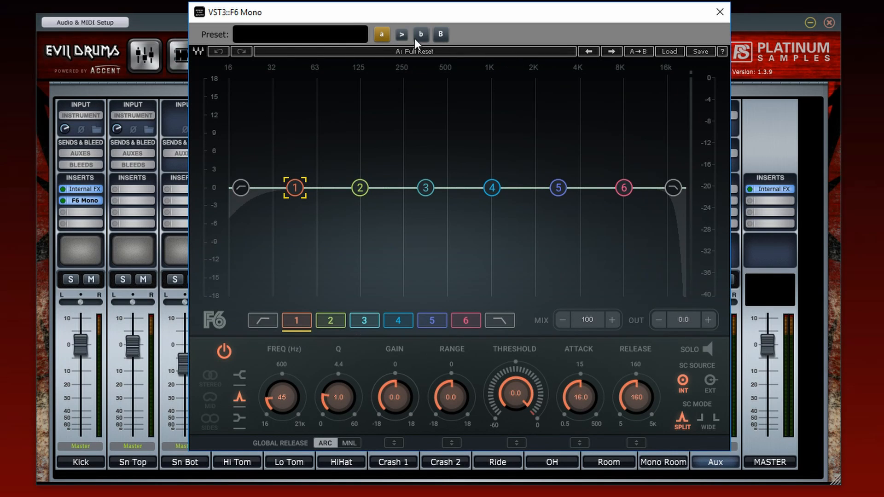
View the F6 Mono's preset options, switch it to its B setting, and toggle its bypass on and back off.
left_click(341, 33)
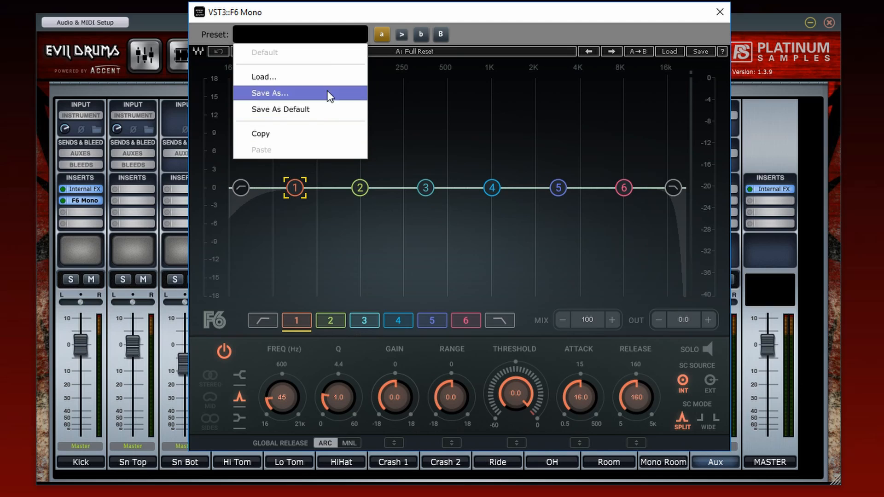
left_click(488, 28)
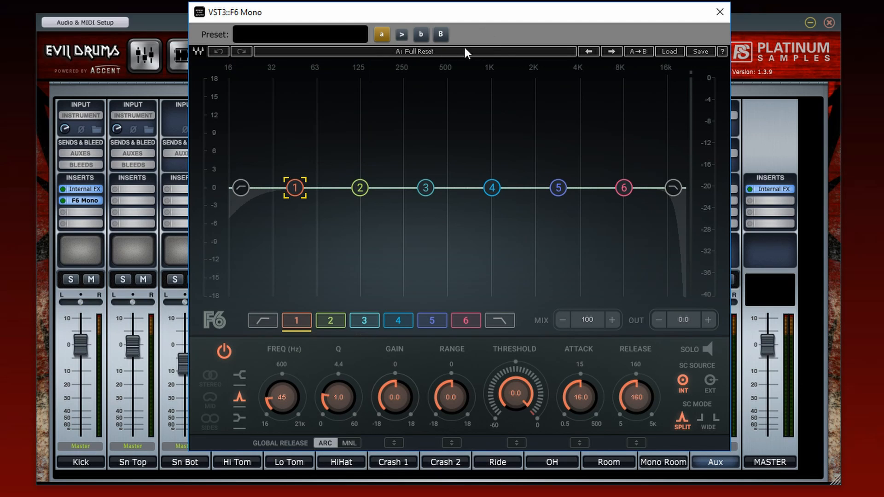
left_click(421, 34)
left_click(441, 35)
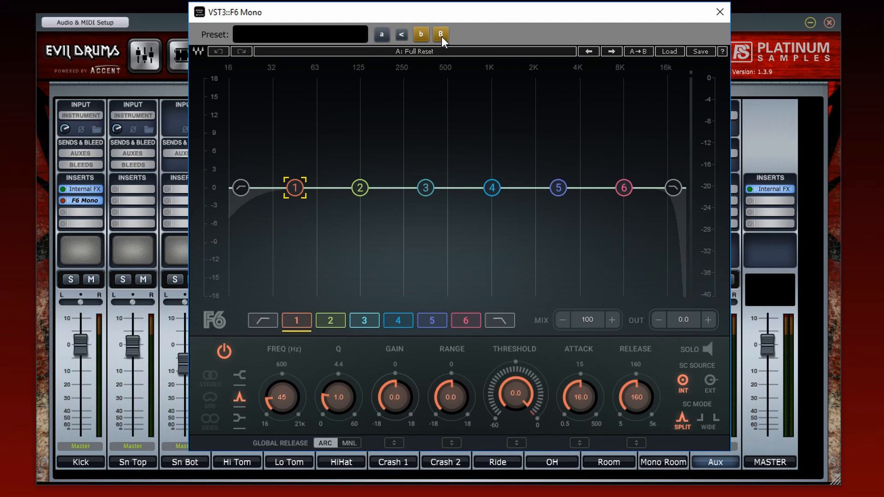
left_click(441, 36)
Toggle the F6 Mono window's display from its Kick insert slot and leave the window closed.
left_click(86, 200)
left_click(85, 201)
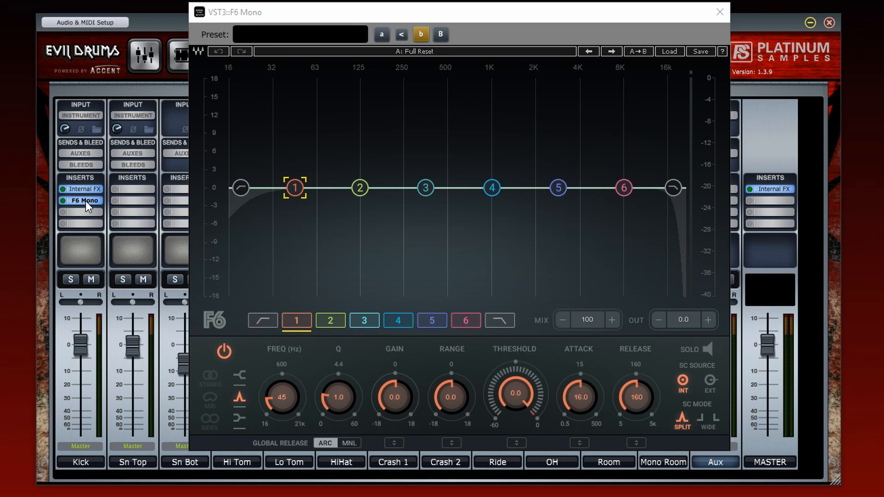
left_click(85, 201)
left_click(86, 200)
left_click(719, 12)
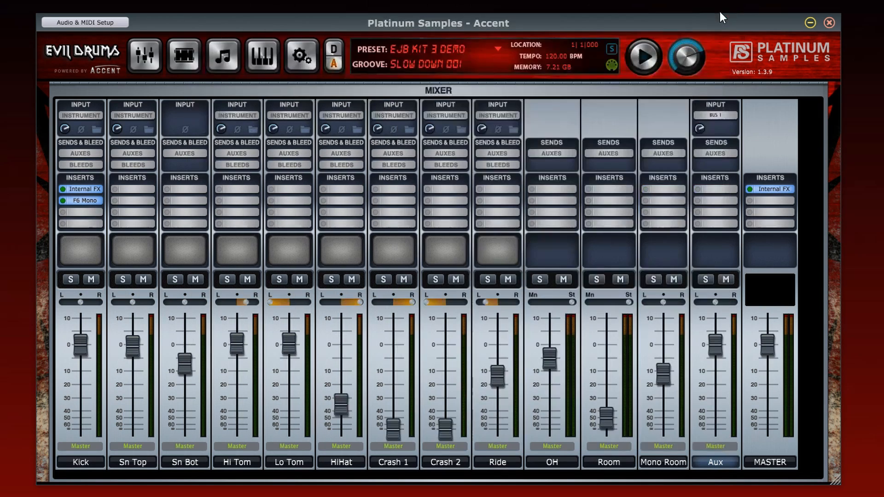
Audition the Kick by striking its trigger pad repeatedly at different heights to vary the velocity.
left_click(81, 262)
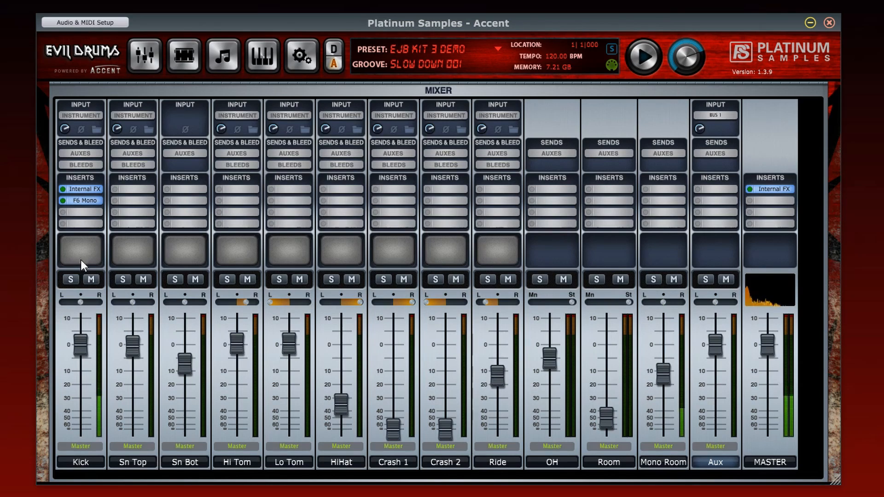
left_click(82, 247)
left_click(82, 241)
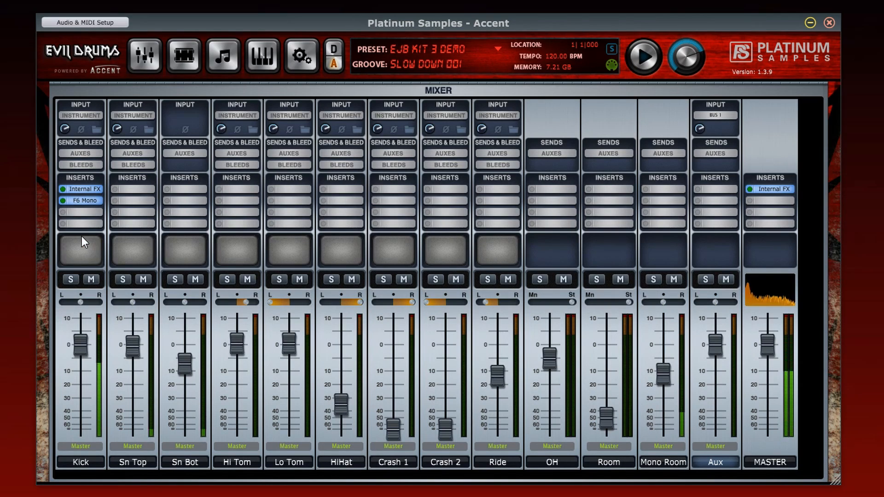
left_click(82, 236)
left_click(79, 263)
left_click(78, 258)
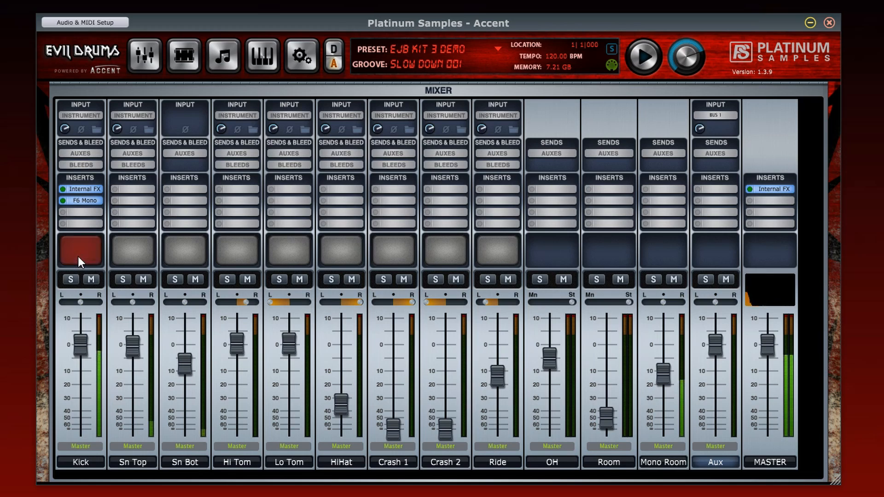
left_click(80, 246)
left_click(80, 235)
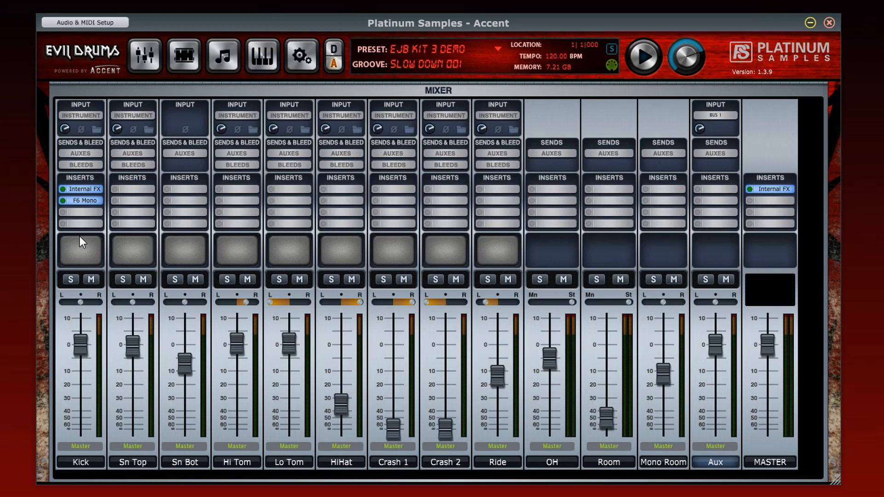
Solo the Kick, Sn Top, Sn Bot and Hi Tom channels and clear all the solos at once.
left_click(71, 279)
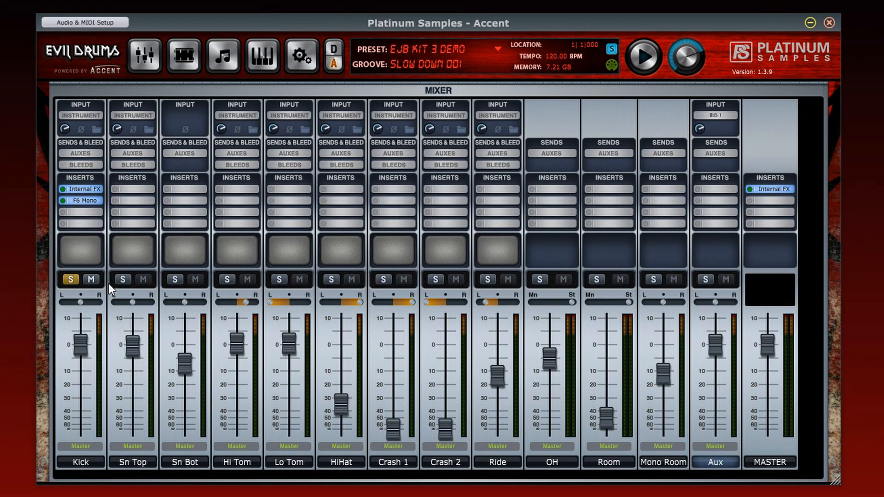
left_click(123, 281)
left_click(174, 279)
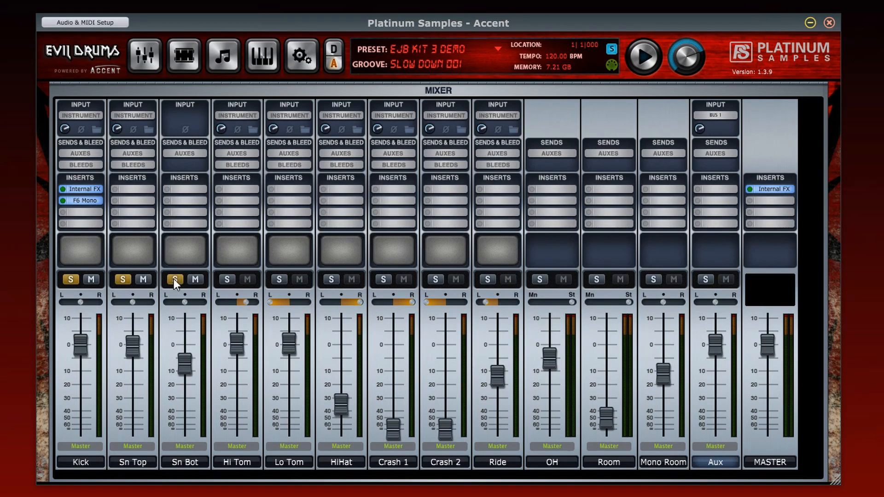
left_click(226, 280)
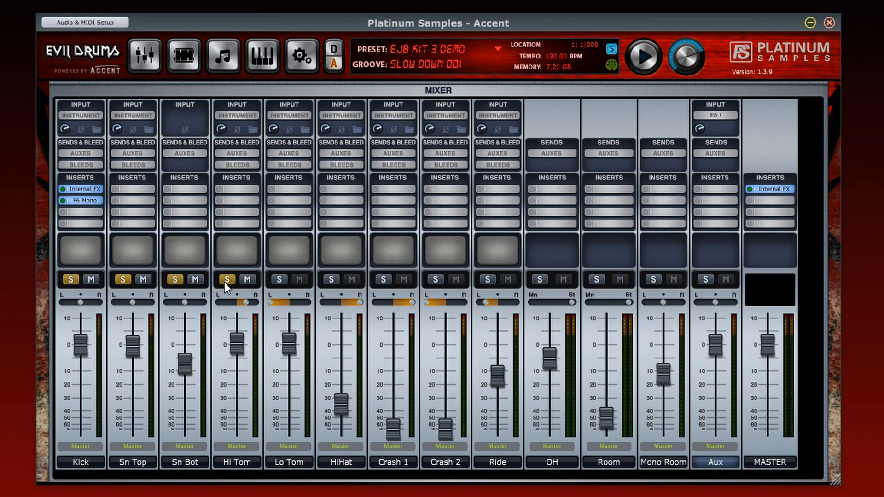
left_click(612, 49)
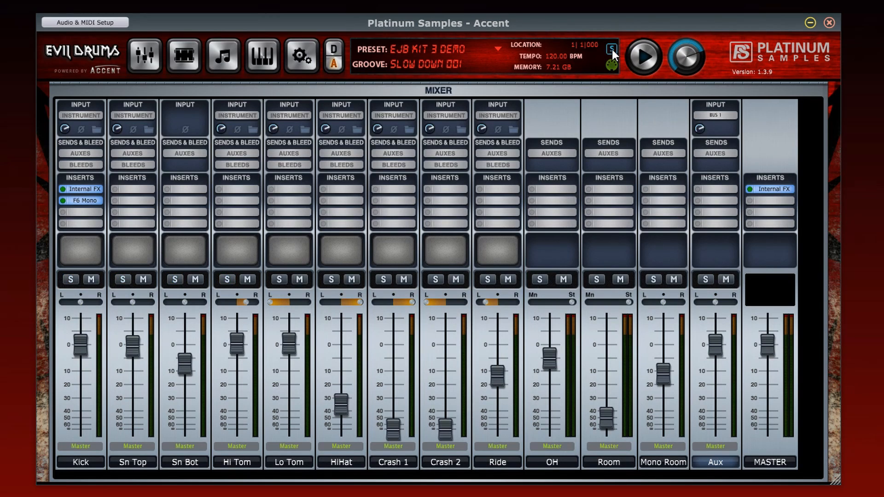
Solo the Kick and Sn Top and clear those solos, and mute and unmute all channels together.
left_click(72, 280)
left_click(120, 282)
left_click(120, 283, "alt")
left_click(92, 278, "alt")
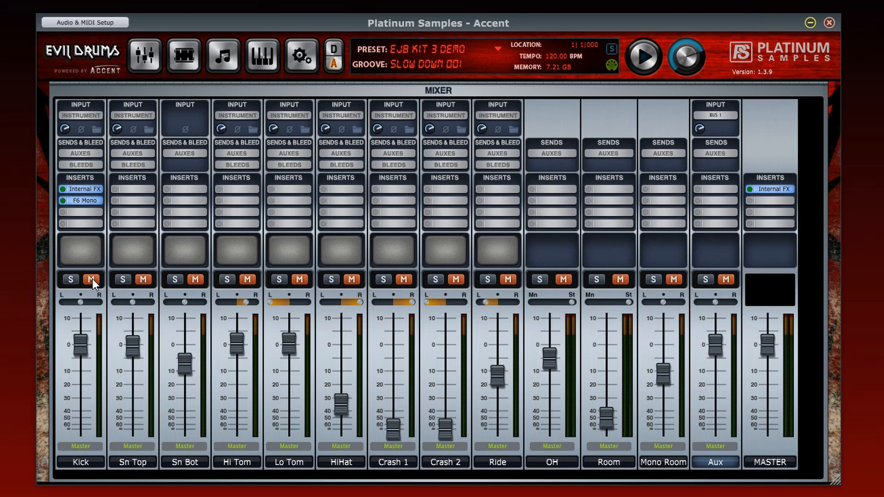
left_click(92, 278, "alt")
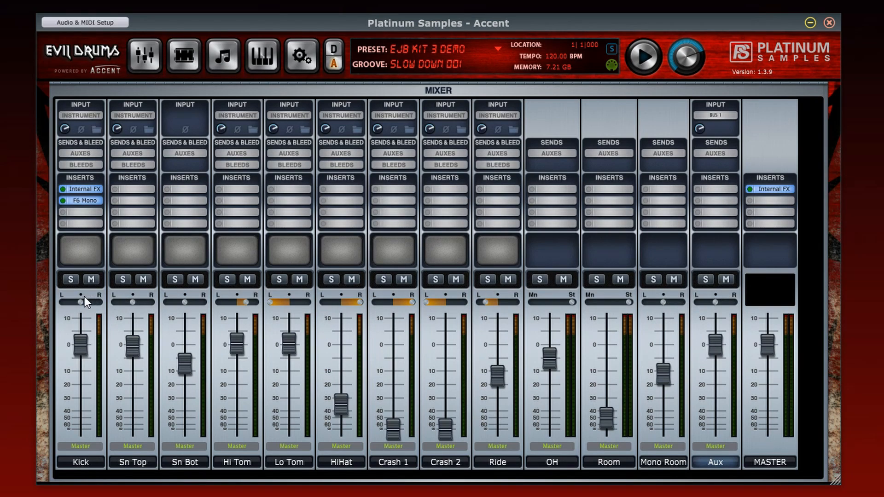
View the Kick's output options and route all channels together to Out 3-4.
left_click(76, 445)
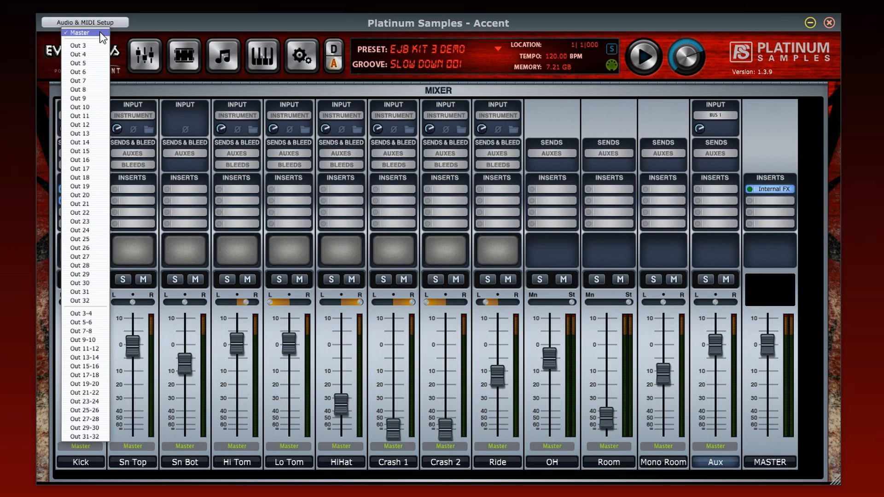
left_click(197, 21)
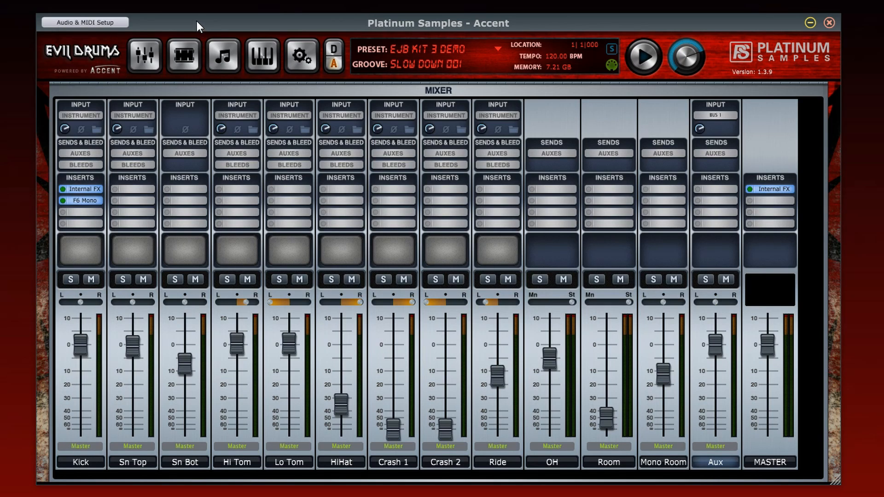
left_click(78, 444)
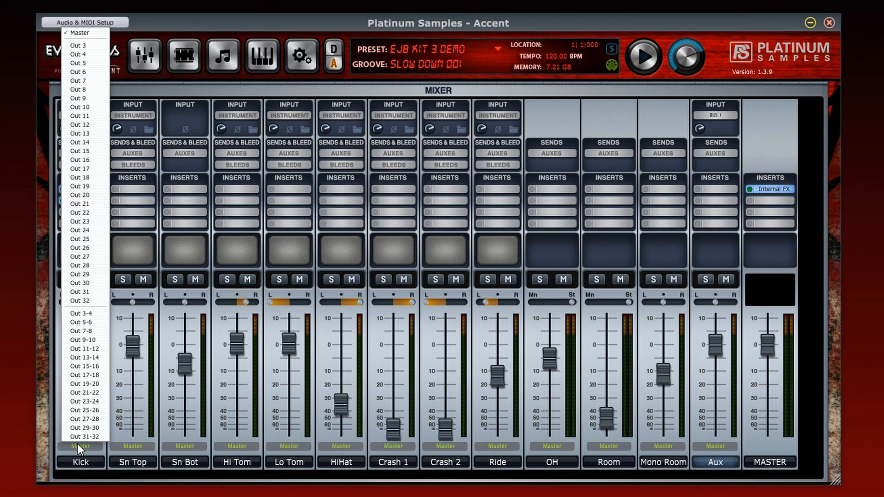
left_click(86, 313)
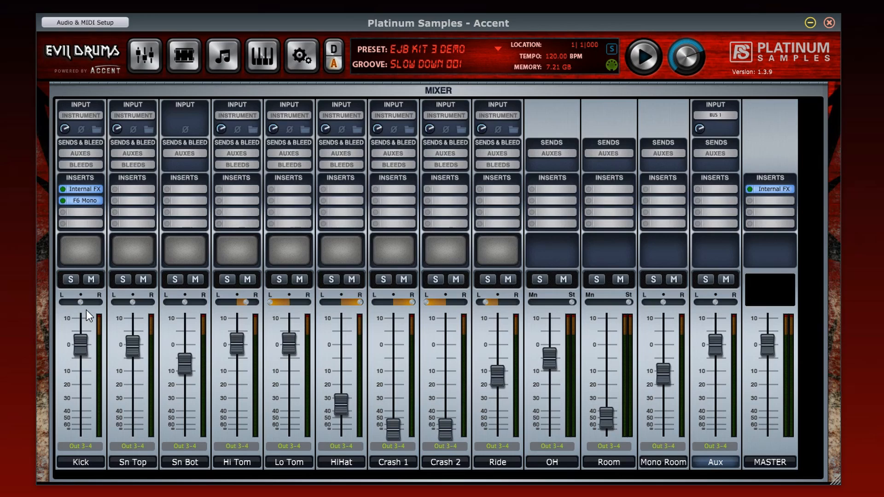
Assign the channels to consecutive separate outputs starting with the Kick on Out 3, and return them all to Master.
left_click(86, 447)
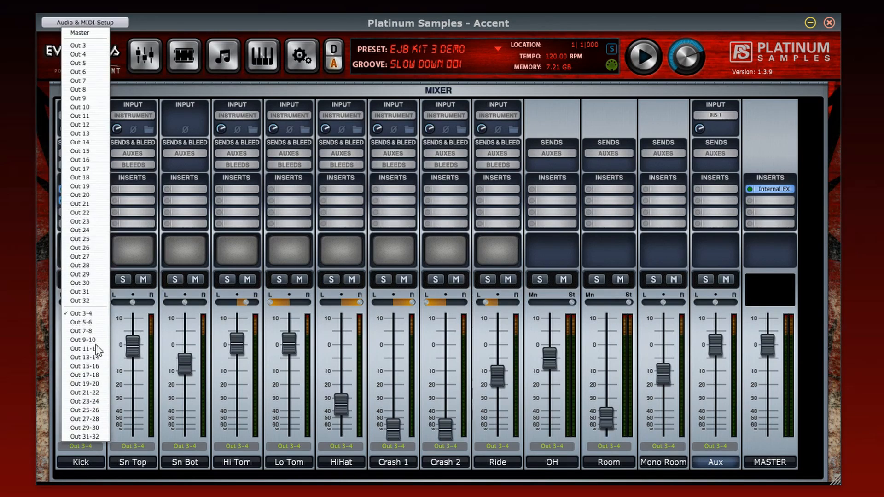
left_click(93, 45)
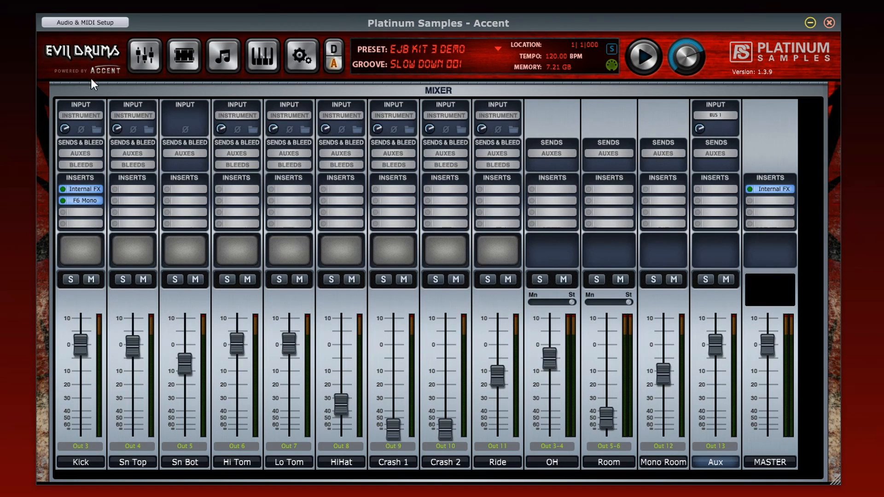
left_click(89, 445)
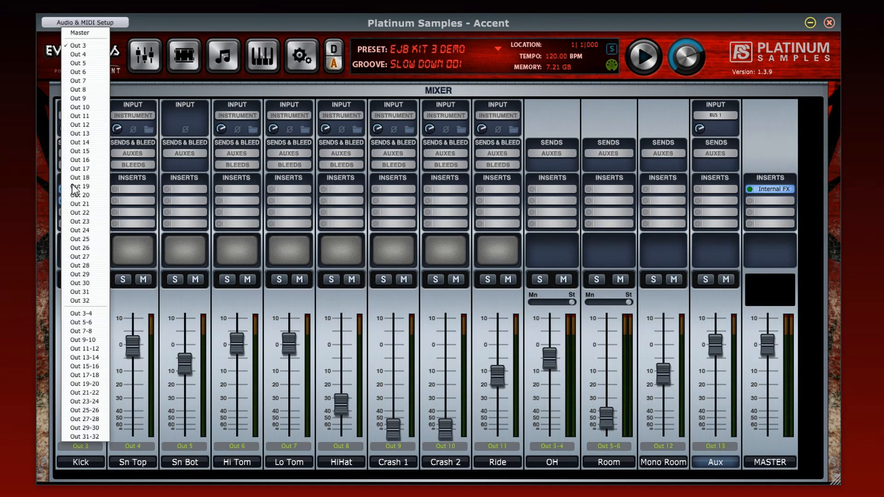
left_click(97, 32)
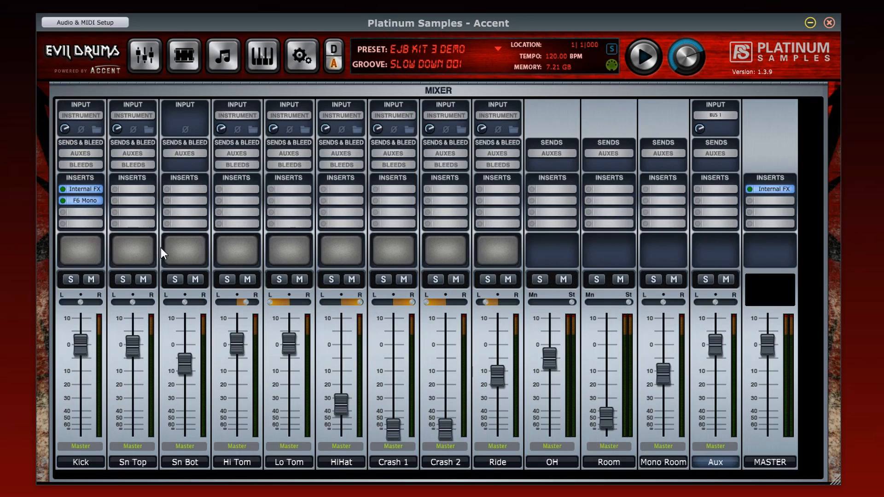
Select the Sn Top channel, switch to Sn Bot, and reselect Sn Top.
left_click(142, 461)
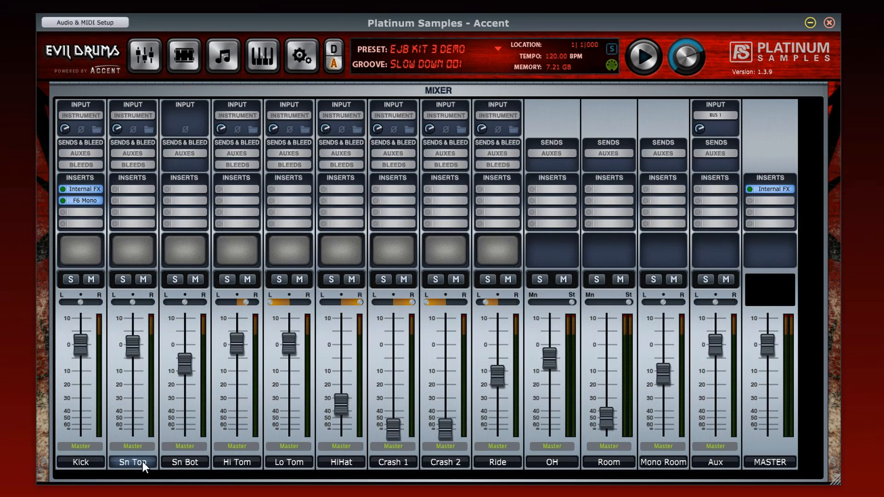
left_click(179, 460)
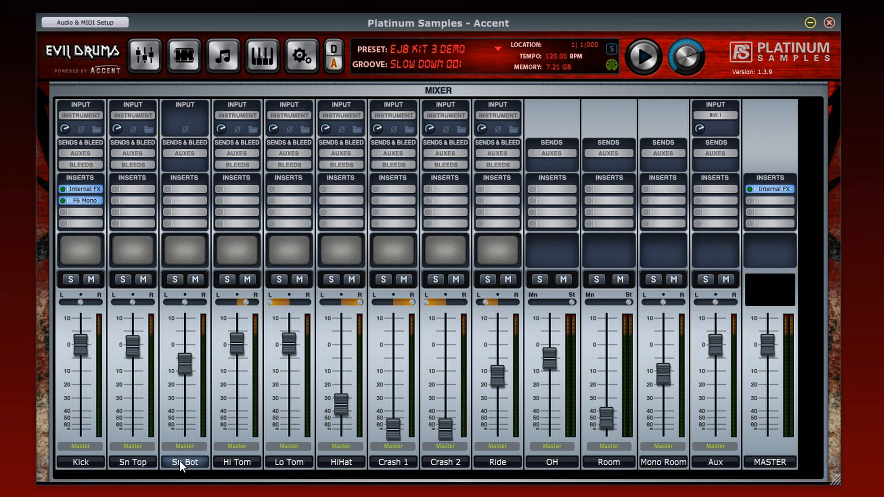
left_click(141, 463)
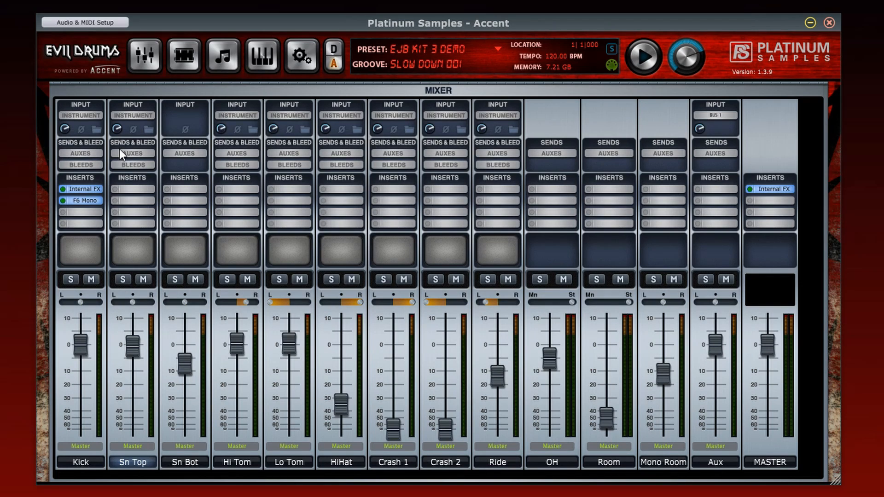
Audition the snare from the Sn Top and Sn Bot trigger pads, striking each at several heights.
mouse_move(119, 128)
left_click(139, 260)
left_click(137, 250)
left_click(136, 241)
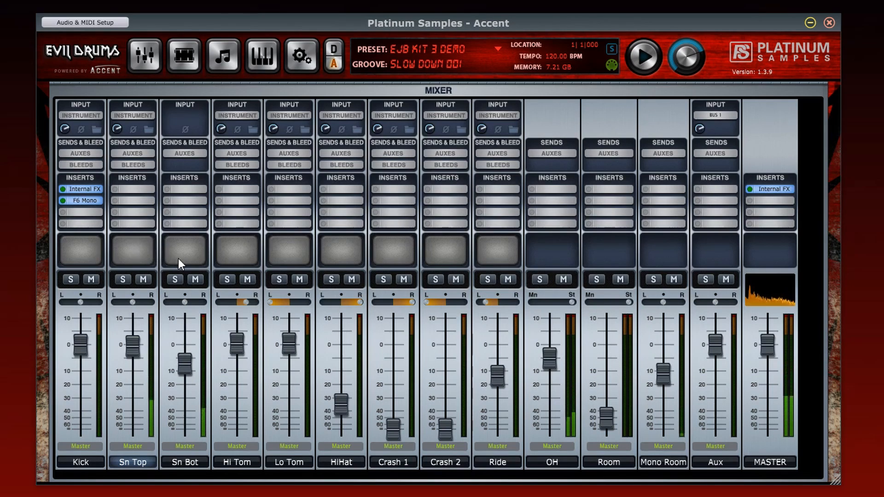
left_click(188, 260)
left_click(187, 253)
left_click(186, 245)
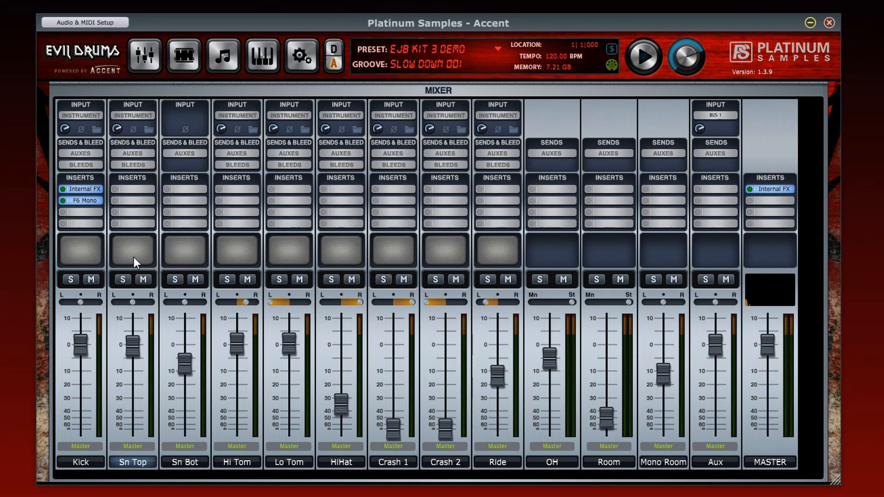
Load Internal FX in the Aux channel's first insert slot.
left_click(707, 189)
left_click(716, 215)
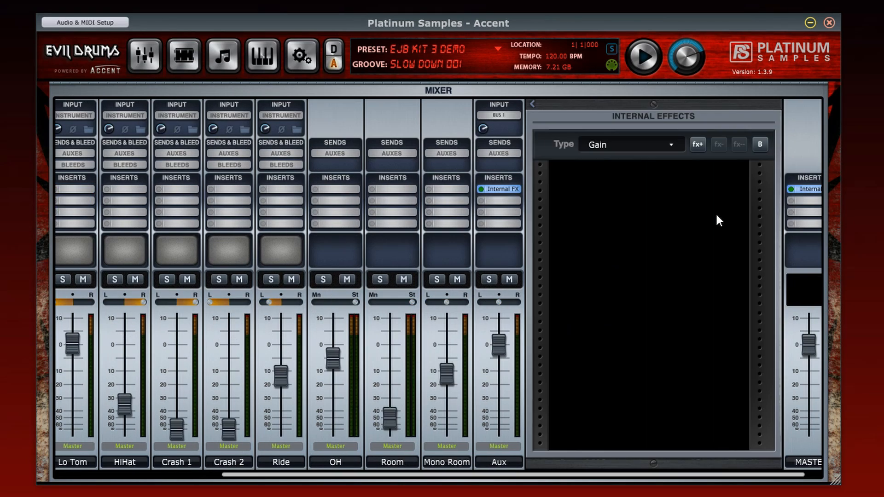
Add a Reverb to the Aux channel's internal effects and make the channel solo-safe.
left_click(669, 145)
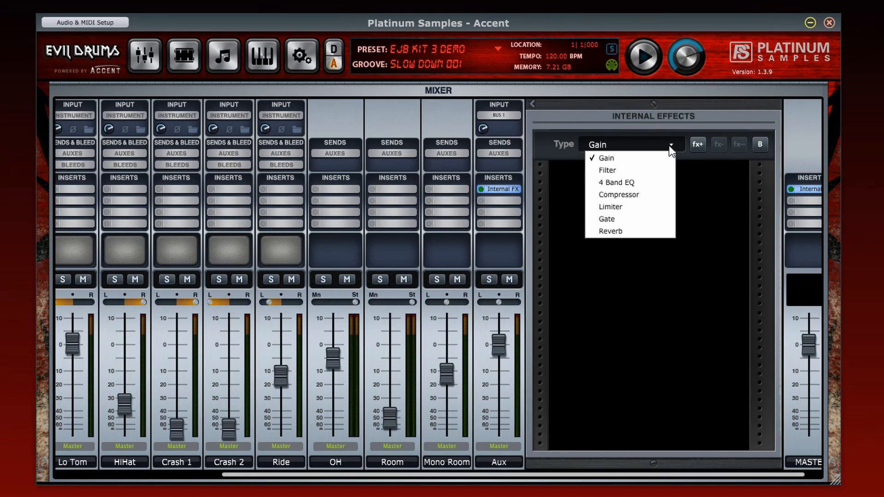
left_click(645, 234)
left_click(694, 145)
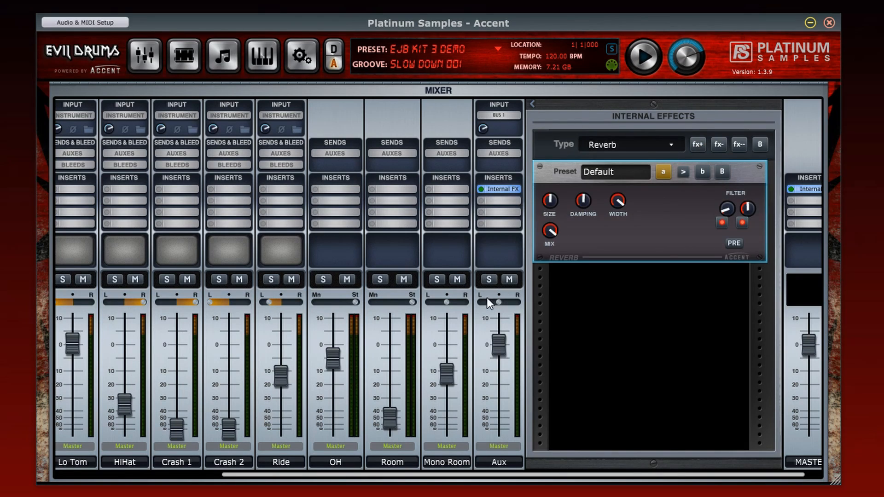
left_click(488, 279)
Set the Aux channel's input to BUS 1-2 and Sn Top's send to that bus to -10.4 dB.
scroll(411, 373, "left", 3)
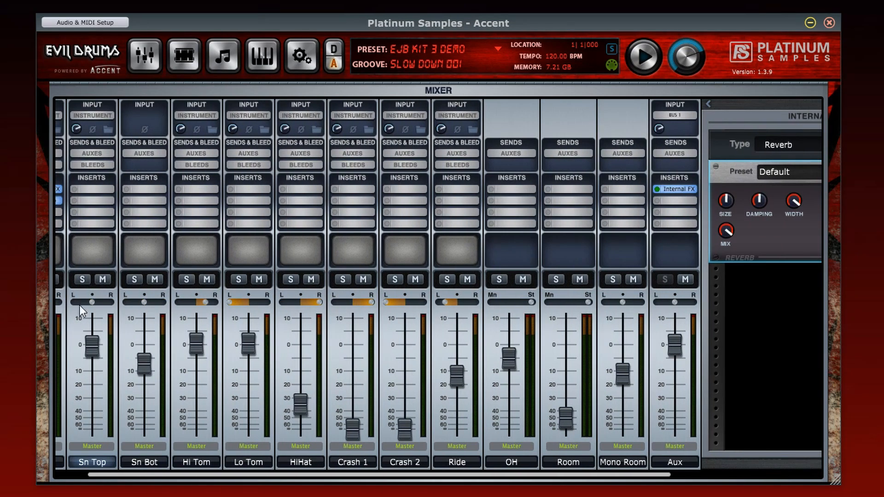
left_click(89, 154)
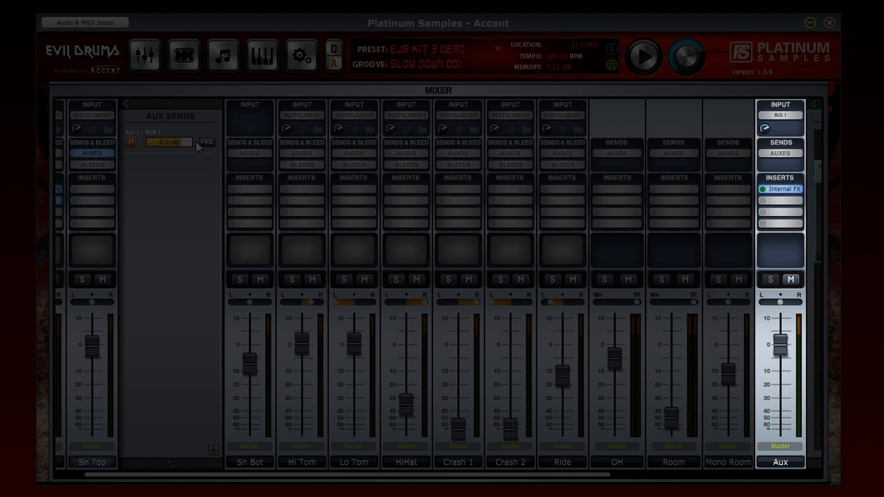
left_click(782, 115)
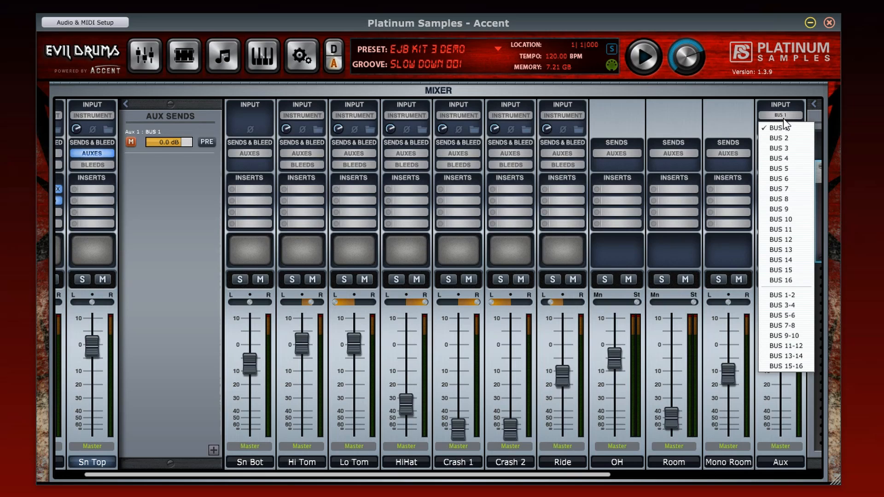
left_click(791, 294)
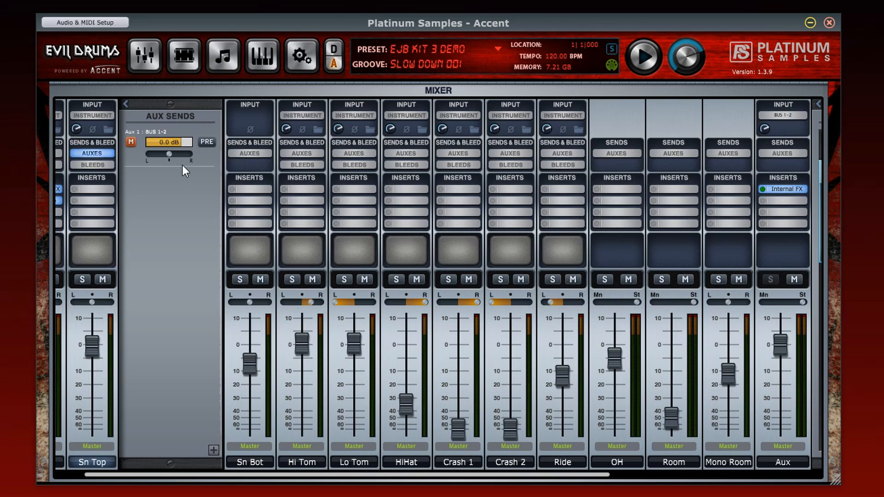
mouse_move(176, 142)
left_mouse_down()
mouse_move(158, 142)
mouse_move(175, 144)
left_mouse_up()
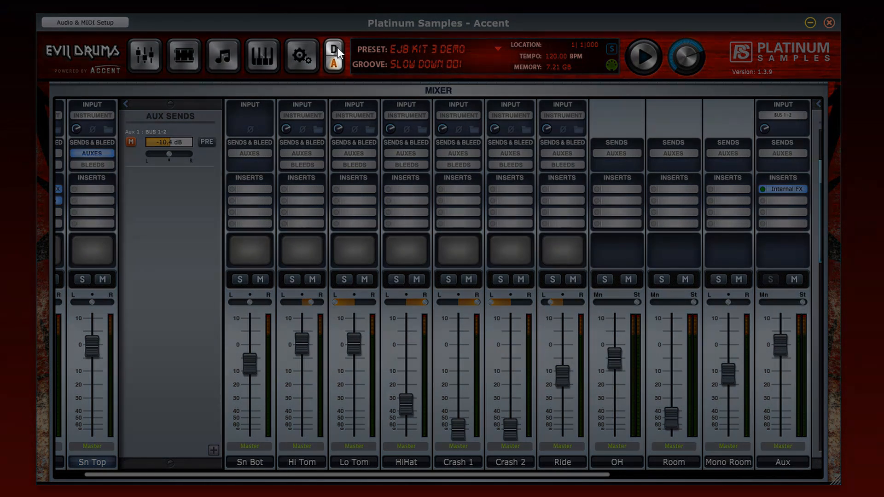
Switch the kit's panning perspective from A to D and back twice.
left_click(337, 47)
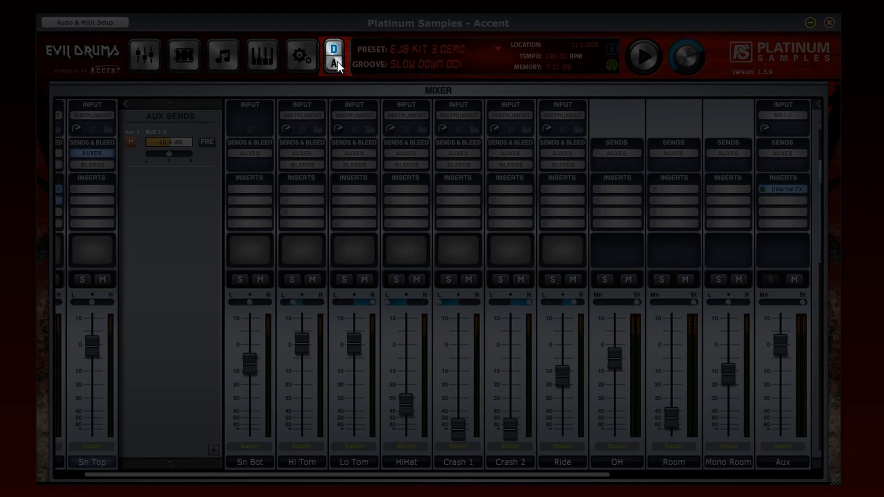
left_click(334, 63)
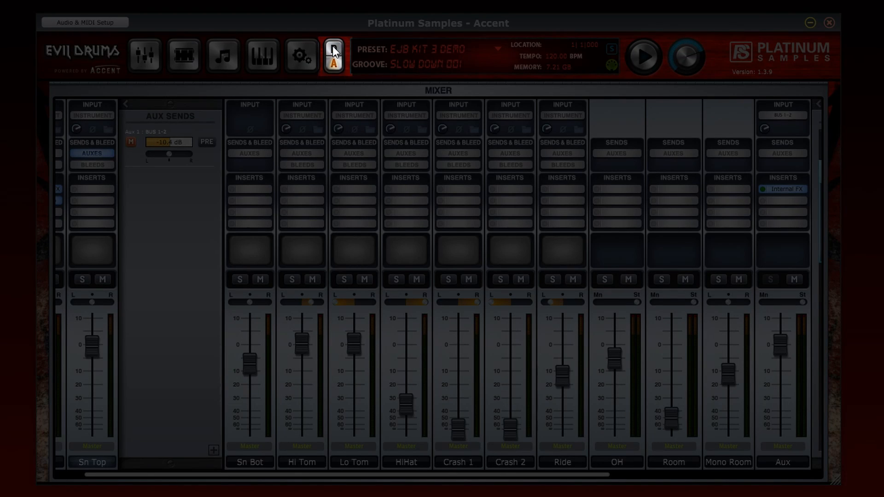
left_click(333, 47)
left_click(334, 66)
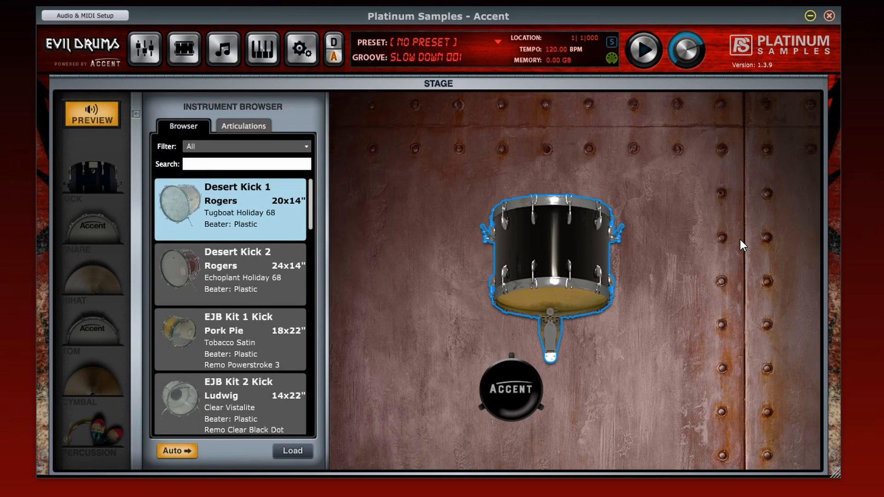
Toggle the stage's Preview mode and leave it off to work with the template browser.
left_click(95, 121)
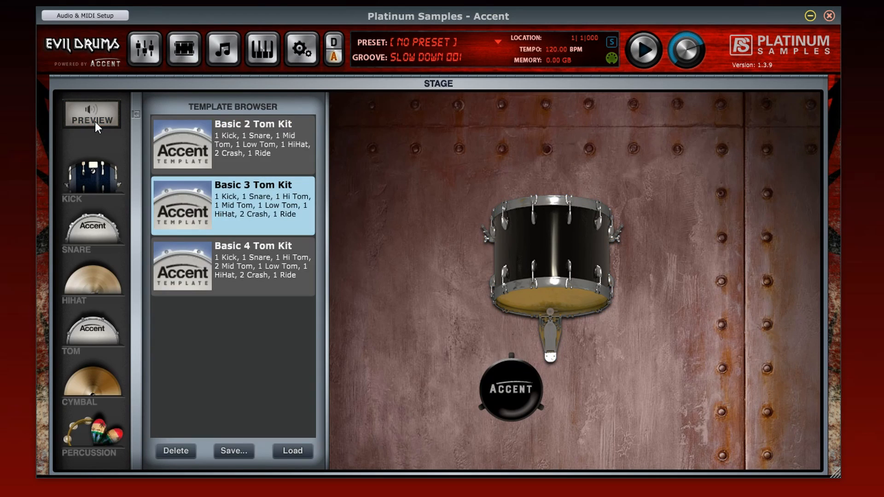
left_click(95, 121)
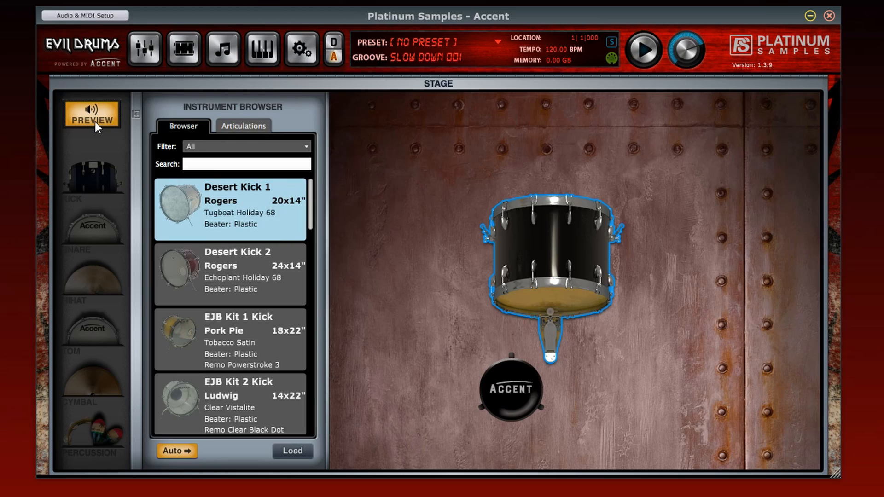
left_click(94, 122)
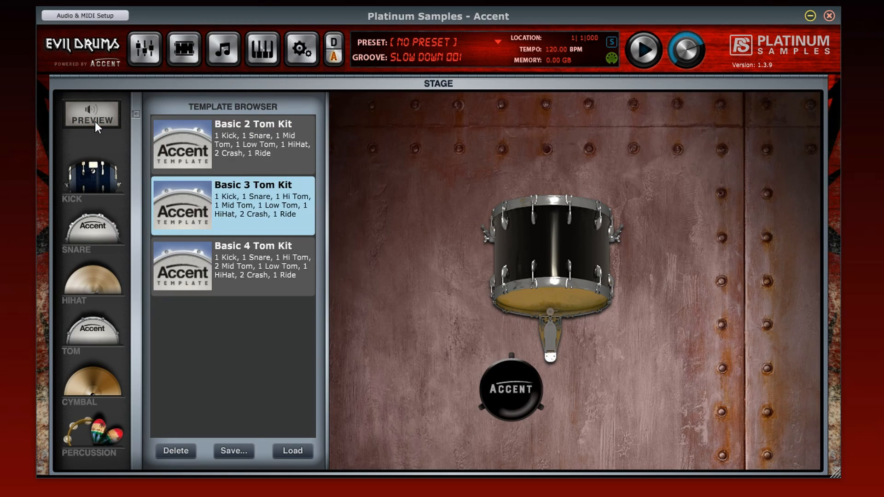
Add a snare and a hi-hat to the stage and position them beside the kick drum.
left_click(96, 229)
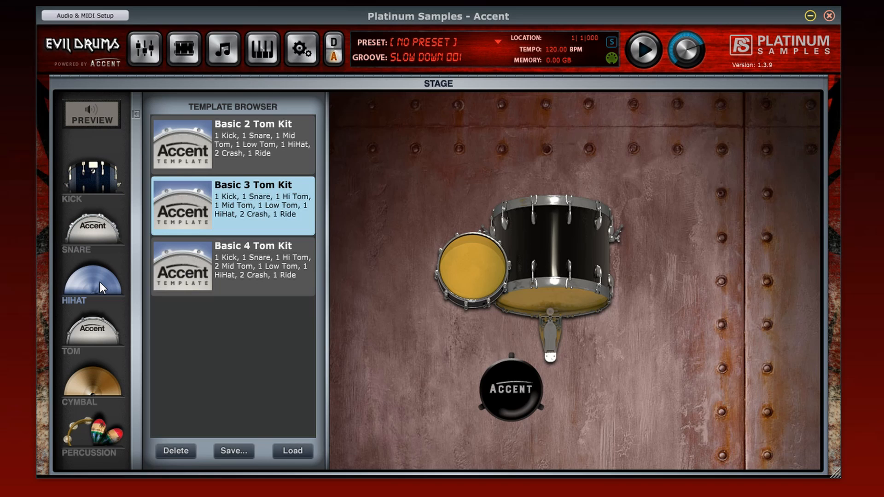
left_click(100, 283)
left_click_drag(478, 281, 436, 354)
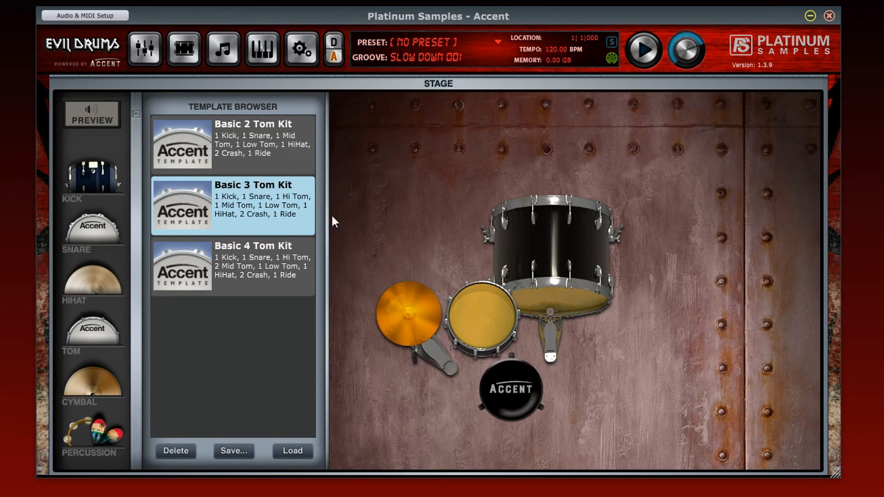
Load the Basic 3 Tom Kit template, replacing the current instruments, and add a second snare to the stage.
double_click(256, 190)
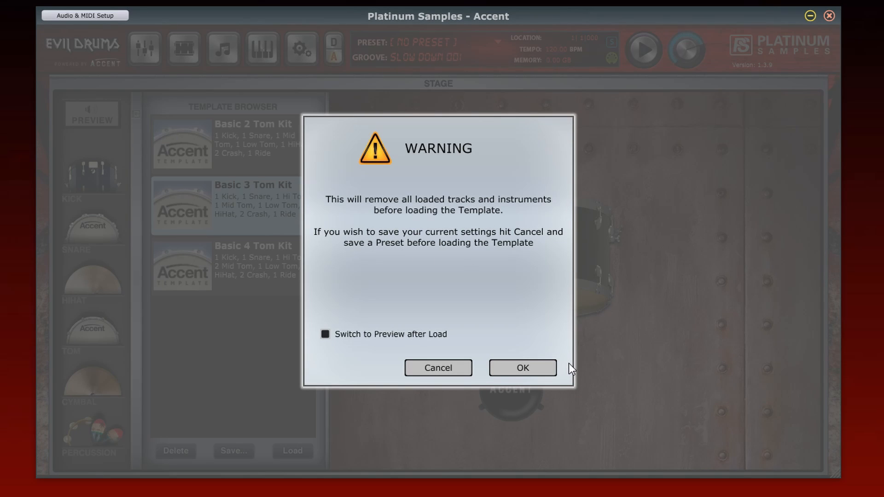
left_click(527, 368)
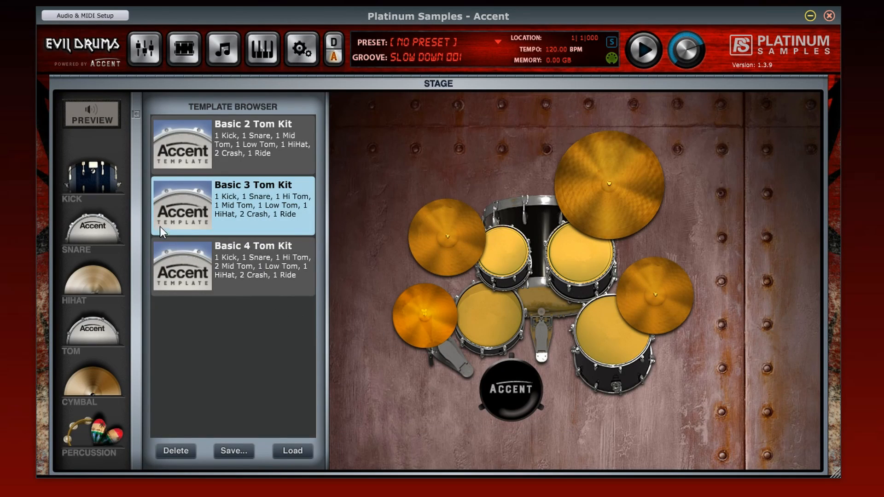
double_click(89, 227)
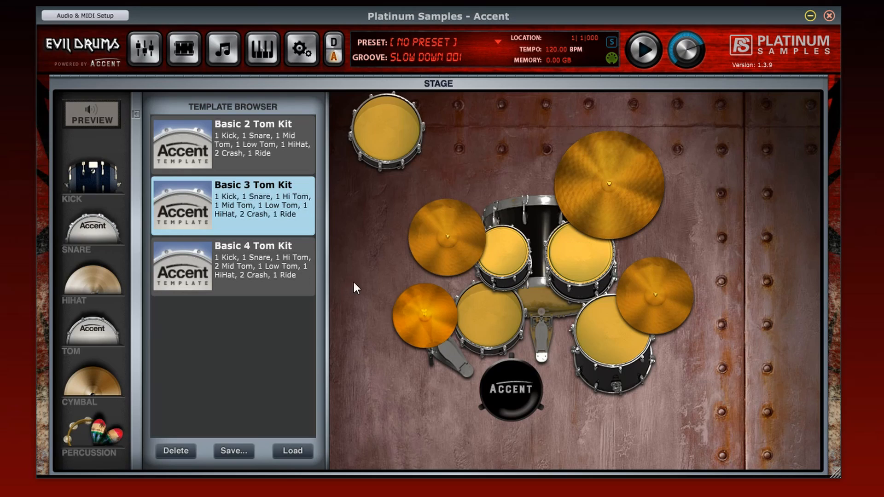
Check which snare map is assigned to the kit's main snare and to the added snare.
right_click(488, 310)
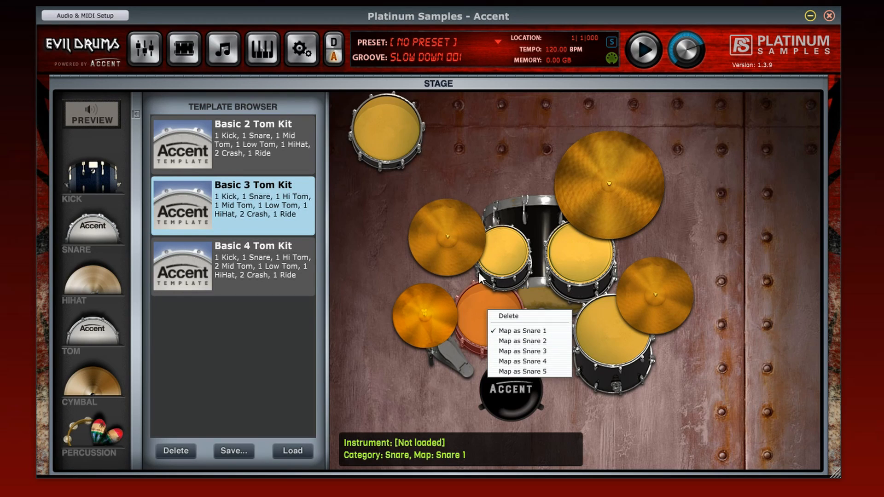
right_click(399, 125)
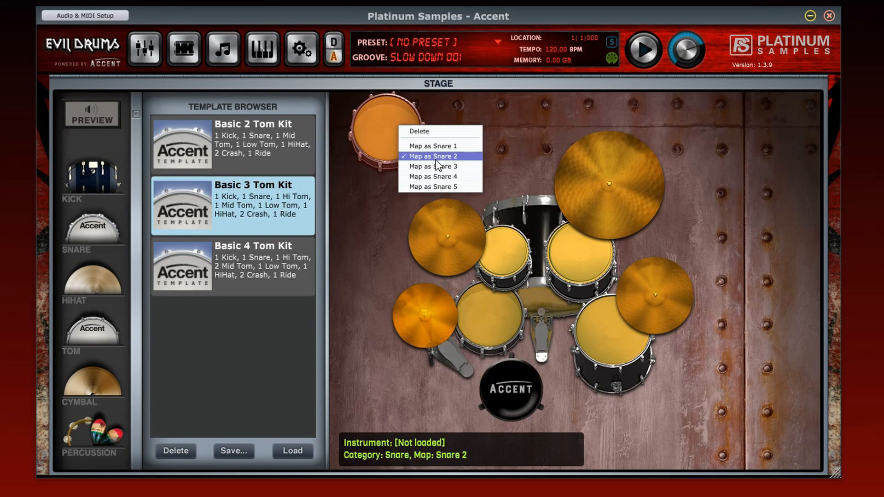
left_click(382, 112)
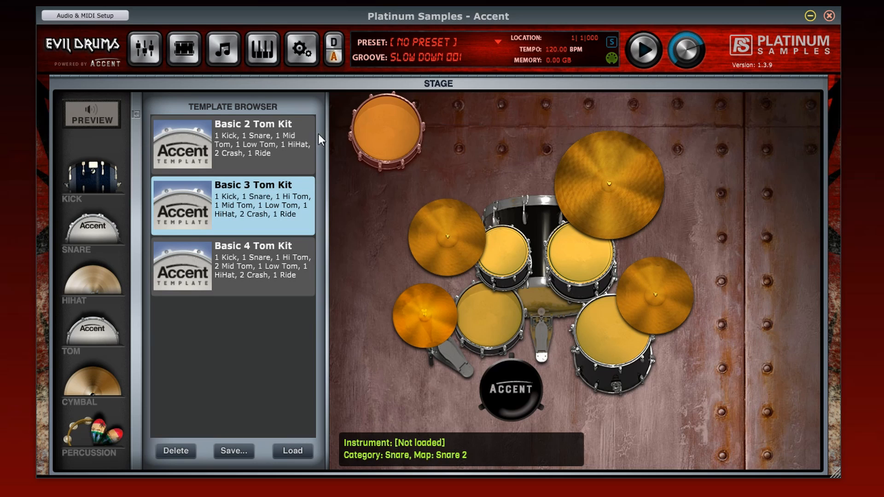
Turn on Preview mode and load EJB Kit 1 Kick onto the kick drum, filtering the instrument list by EJB.
left_click(99, 114)
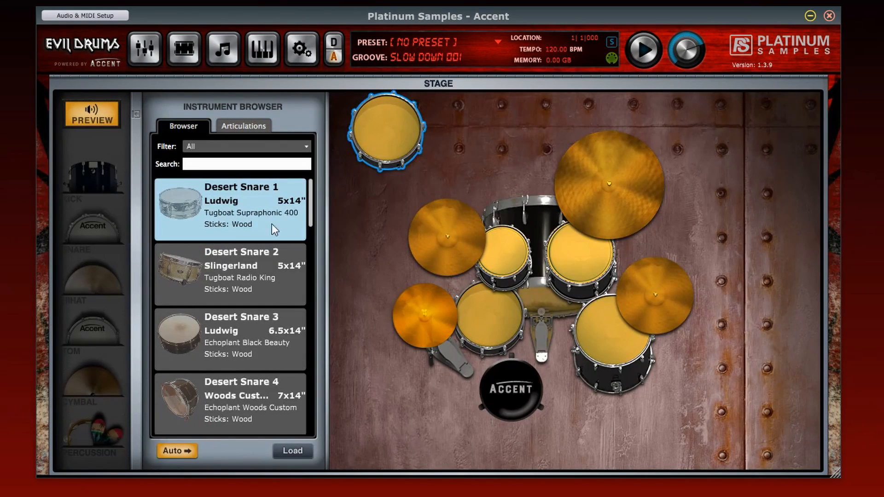
left_click(537, 226)
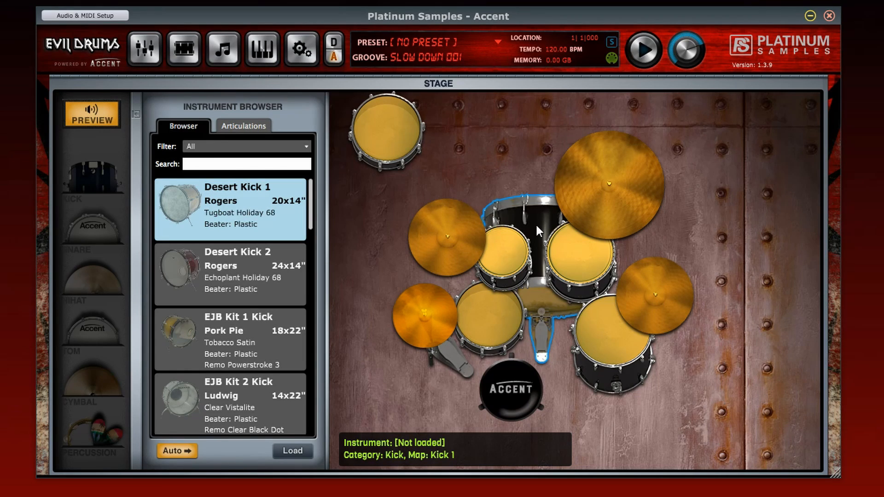
left_click(256, 164)
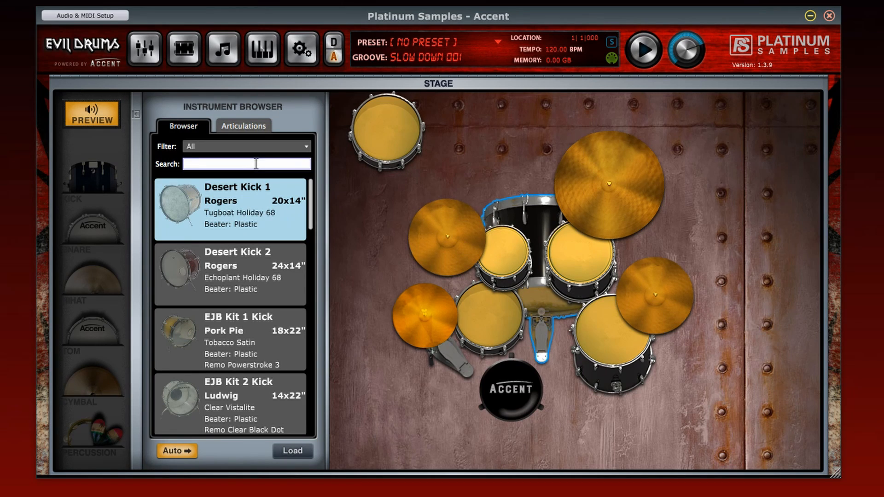
type("EJB")
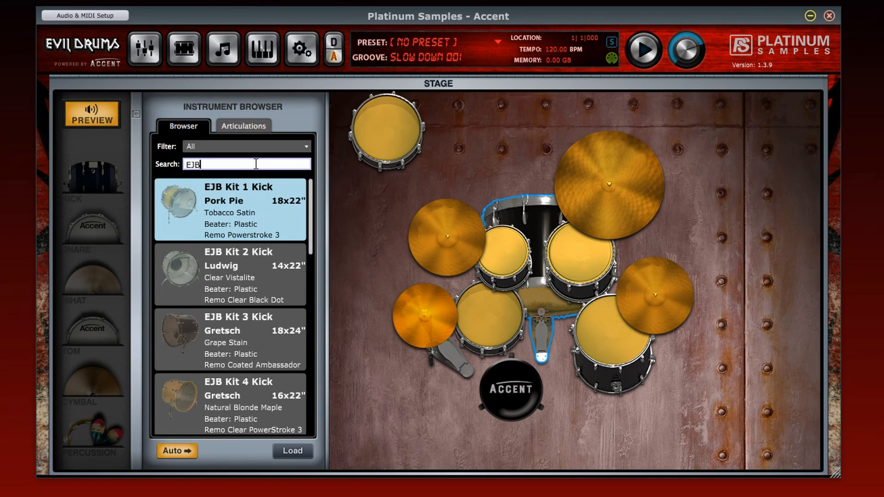
left_click(249, 203)
Load EJB Kit 1 Snare onto the main snare and EJB Kit 2 Snare onto the added one.
left_click(483, 313)
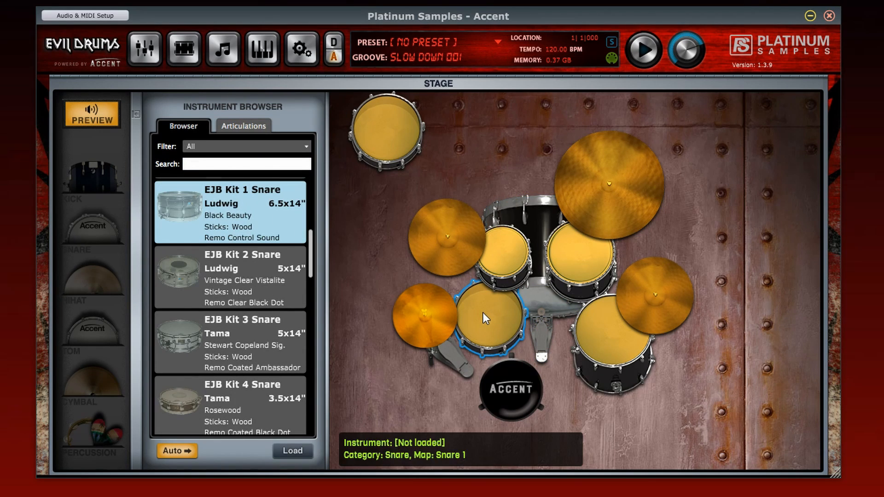
double_click(266, 208)
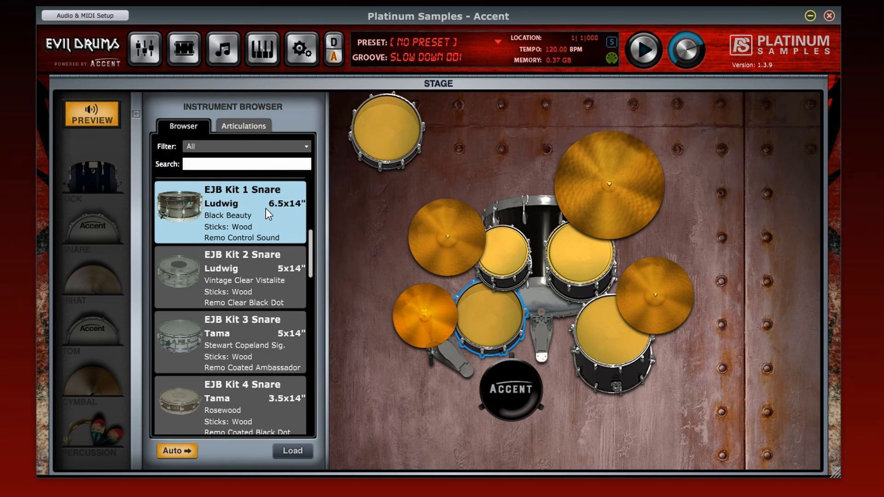
double_click(257, 269)
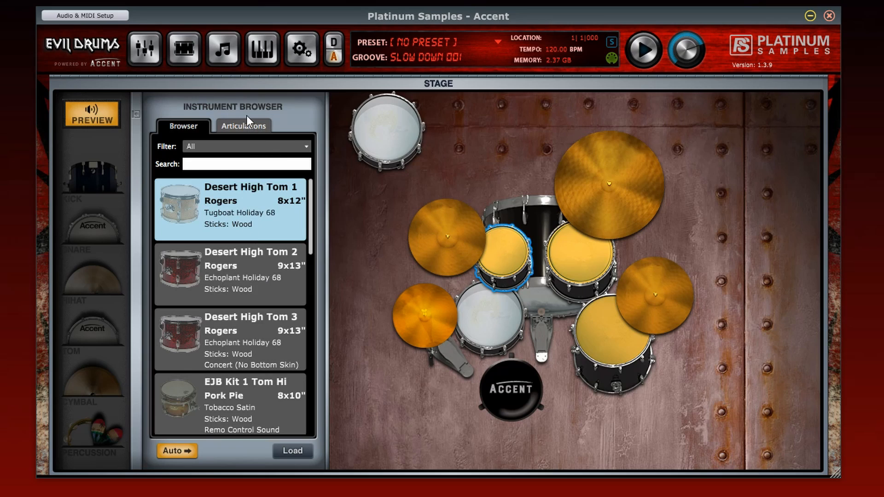
Compare the articulation note assignments of the main snare and the added snare.
left_click(241, 127)
left_click(483, 310)
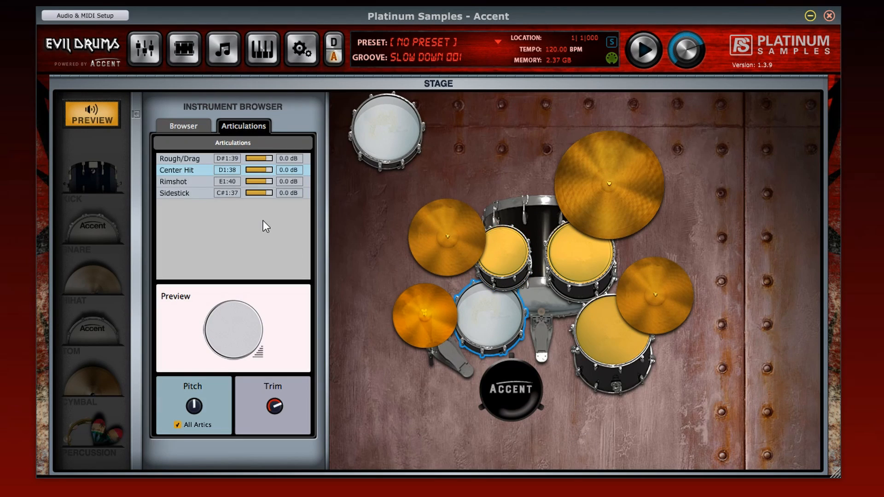
left_click(394, 125)
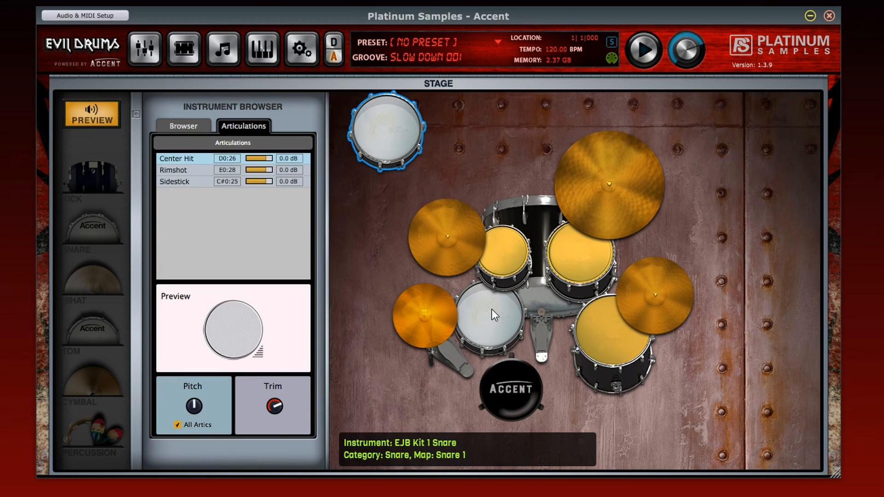
Turn off Preview mode and map the added snare as Snare 1.
left_click(95, 114)
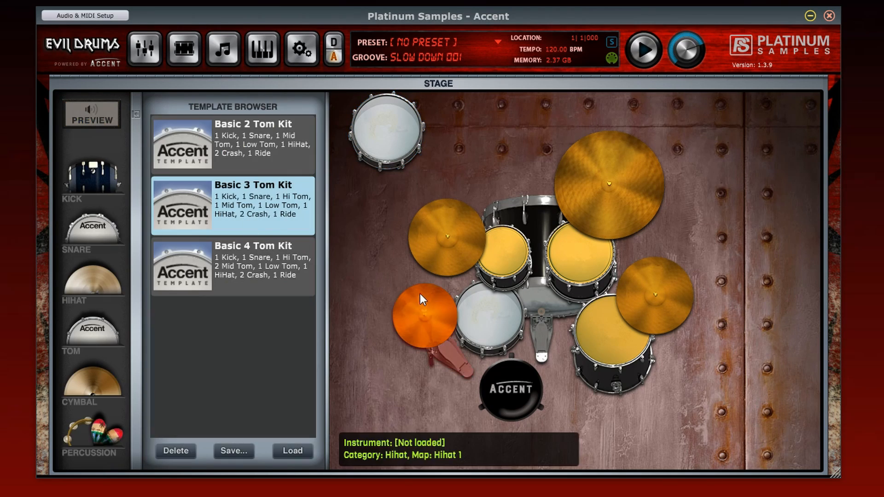
right_click(366, 116)
left_click(375, 132)
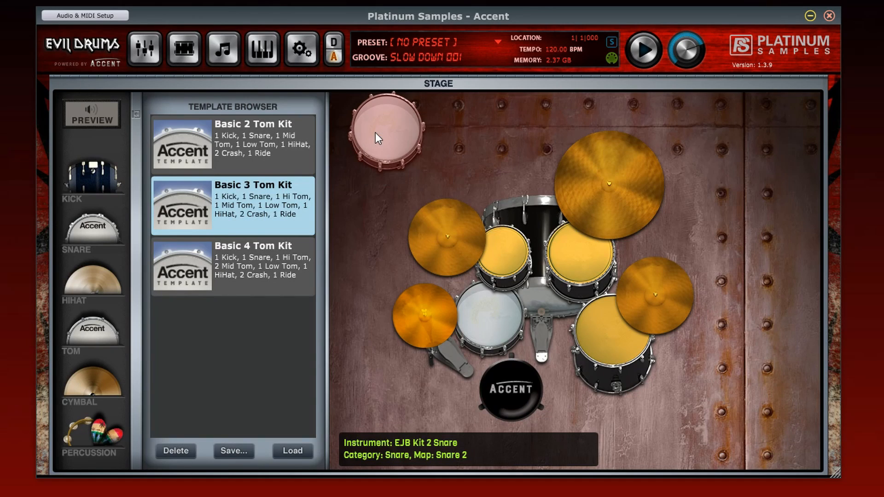
Recheck both snares' articulation notes in Preview mode and open the mixer.
left_click(98, 116)
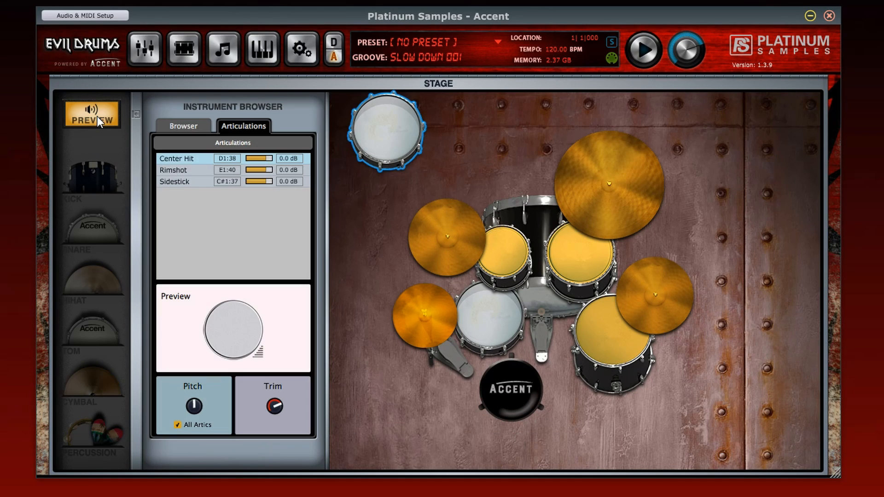
left_click(492, 316)
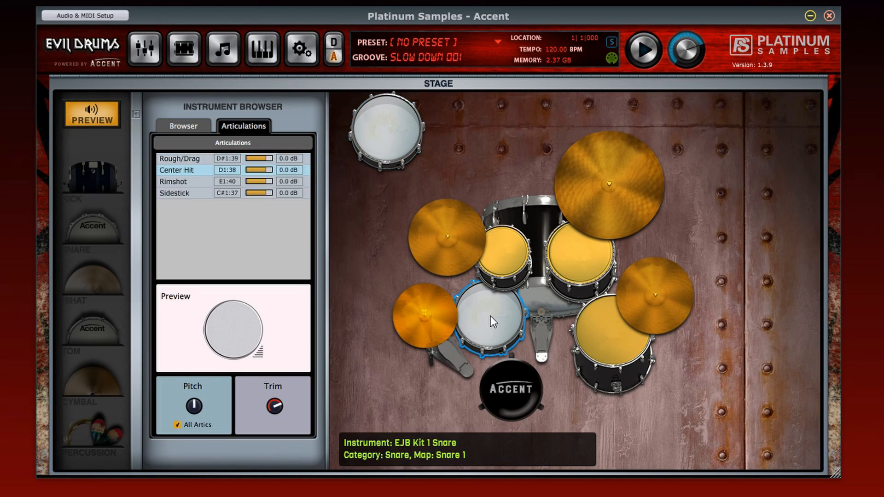
left_click(383, 140)
left_click(149, 53)
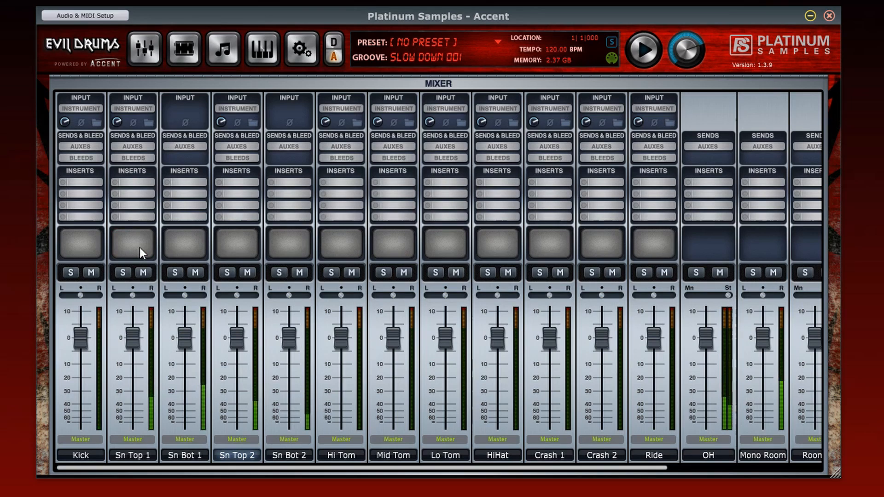
View the snare choices in the Sn Top 1 channel's instrument browser, close it and return to the stage.
left_click(148, 122)
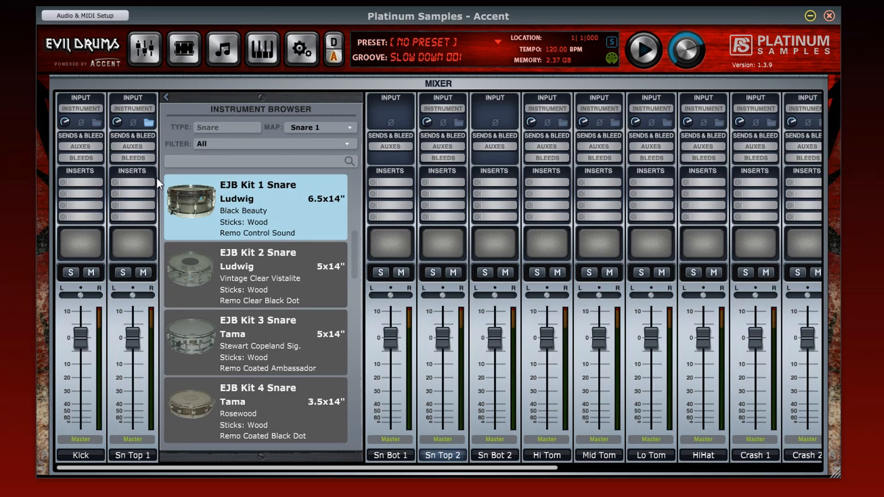
left_click(147, 122)
left_click(183, 56)
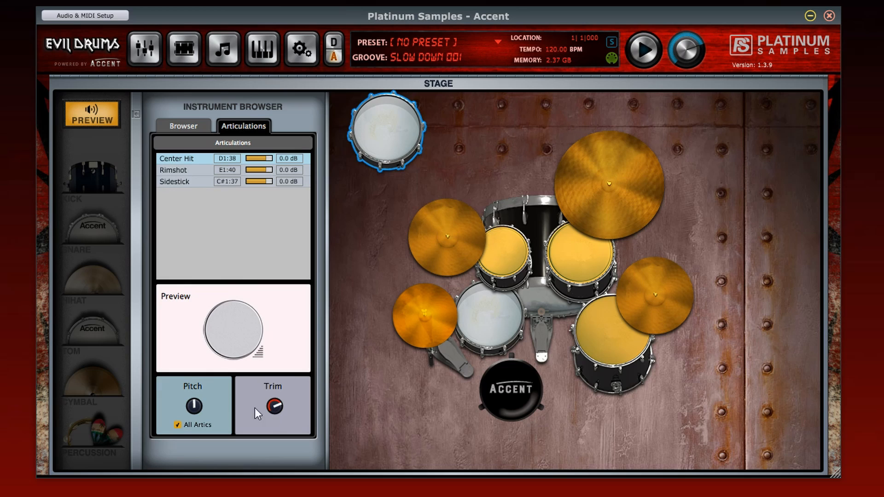
Reset the selected snare's pitch and audition its Center Hit at several points across the preview pad.
double_click(189, 408)
left_click(235, 353)
left_click(235, 343)
left_click(236, 329)
left_click(236, 319)
left_click(236, 310)
left_click(236, 300)
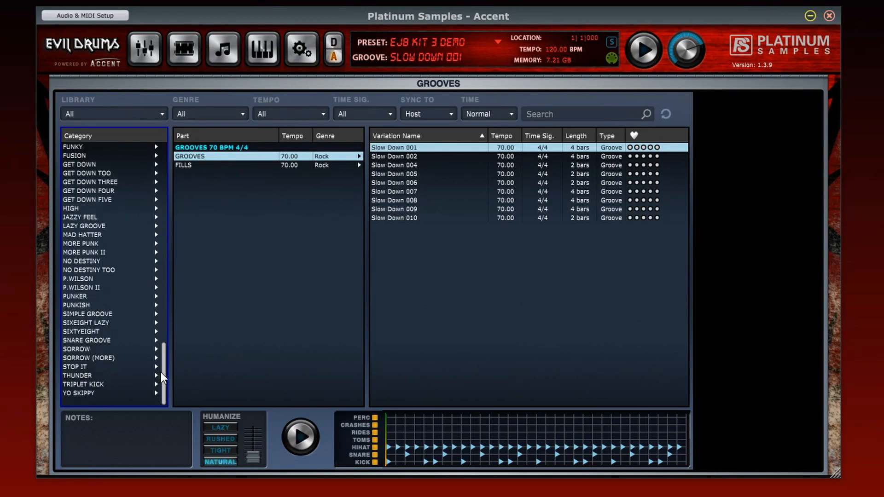
Select the Kit 3 groove in the Straight 4/4 category of Evil Drums Demos and start playback.
left_click_drag(161, 372, 165, 181)
left_click(113, 265)
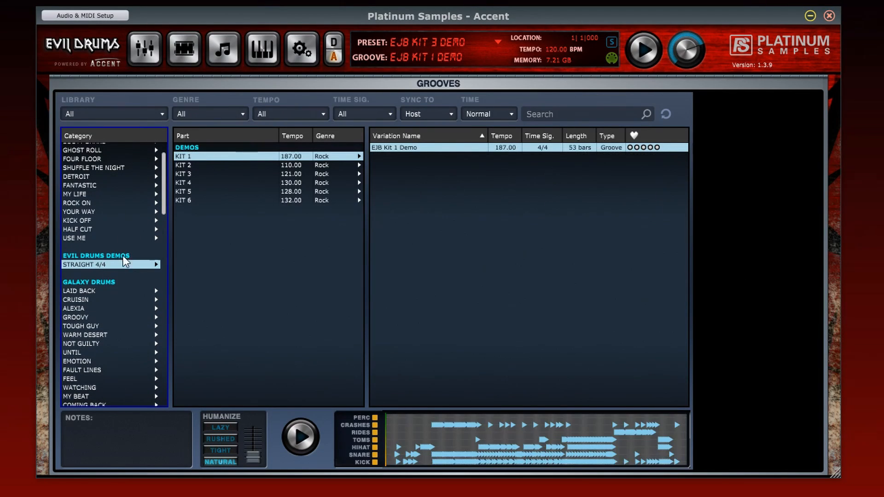
left_click(178, 175)
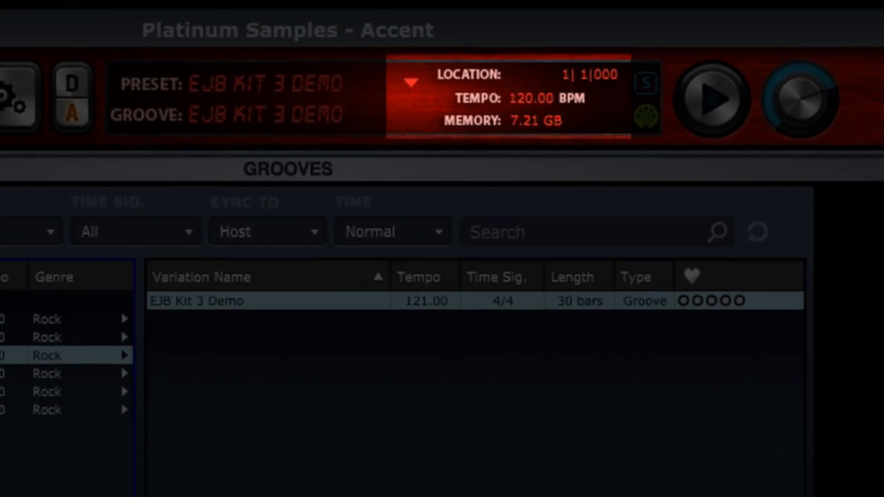
left_click(300, 436)
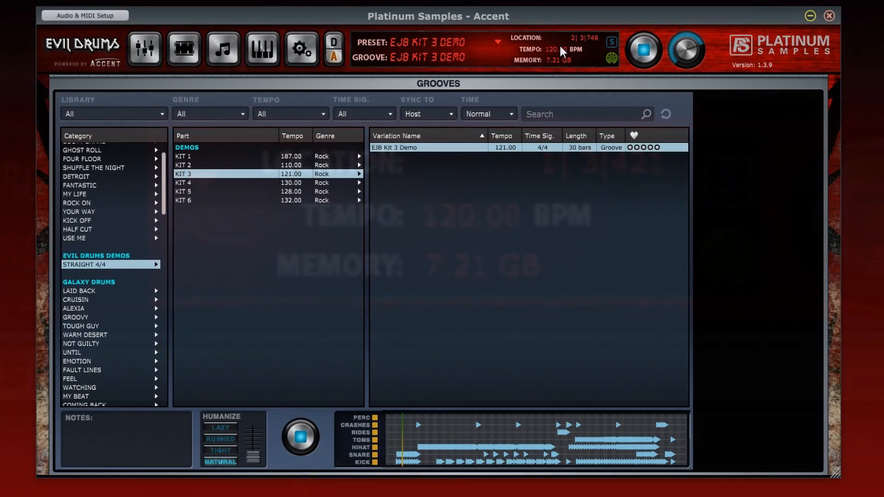
Open the tempo value for editing and leave it, then set the groove sync source to Groove.
double_click(559, 50)
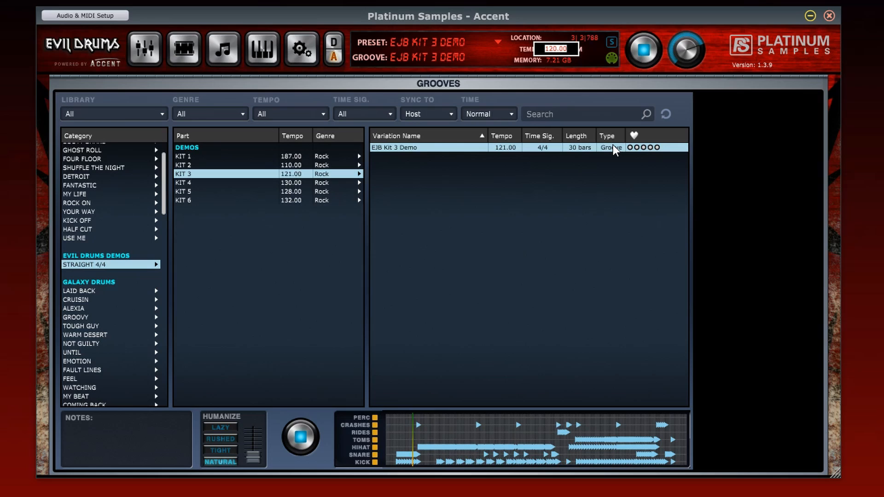
left_click(622, 79)
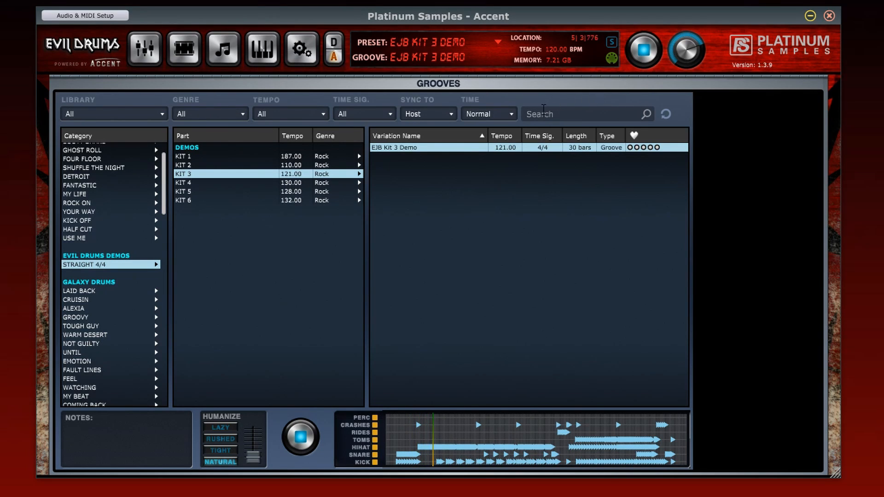
left_click(446, 113)
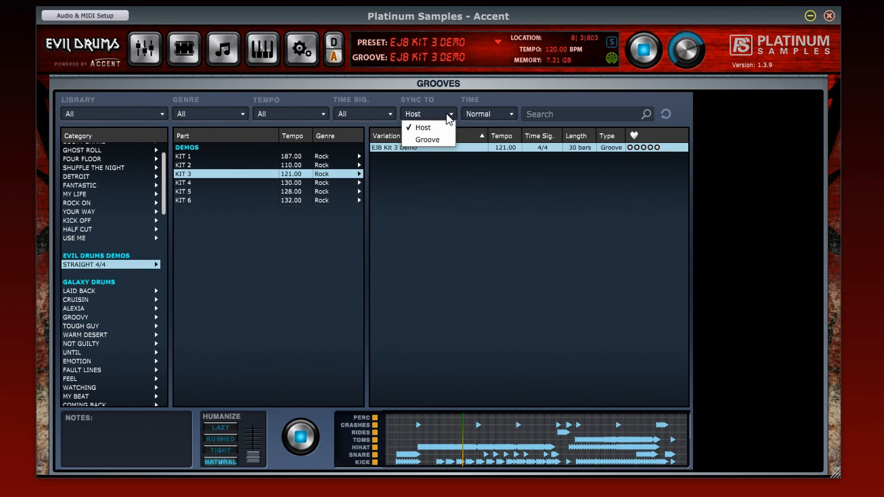
left_click(443, 138)
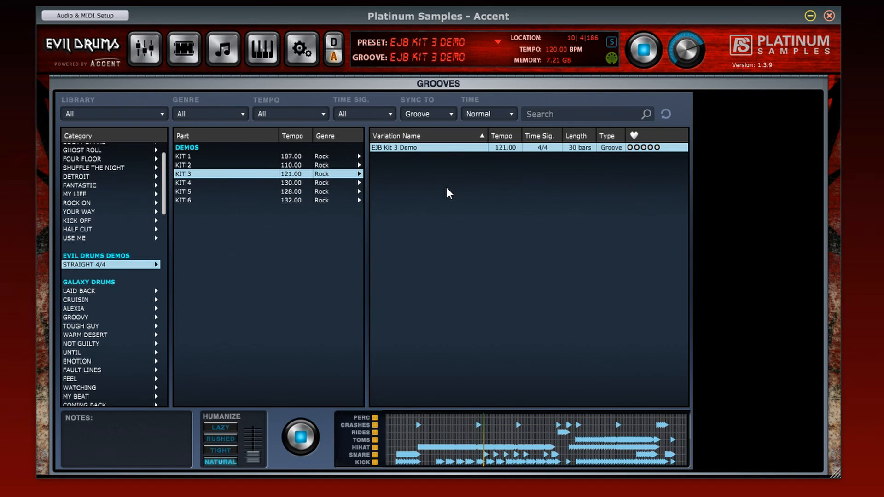
Mute and unmute the hi-hat part of the groove, then set Humanize to Tight and try a higher amount.
left_click(376, 447)
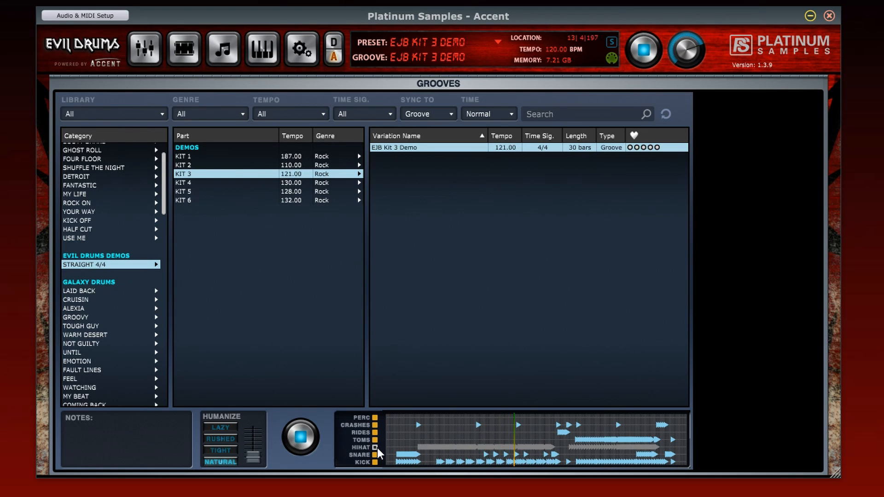
left_click(375, 447)
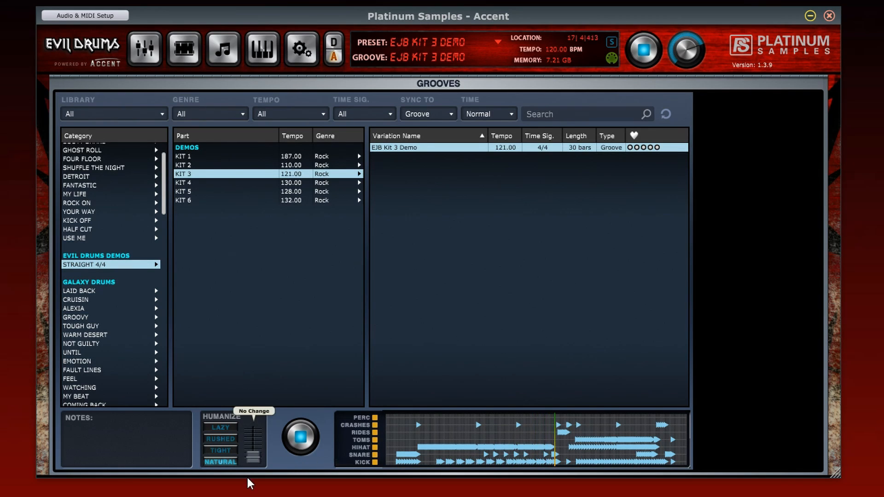
left_click(227, 451)
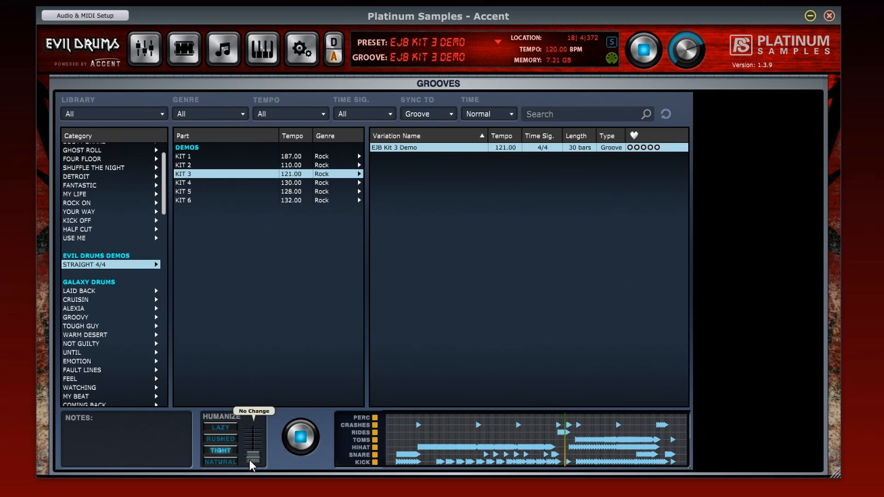
left_click_drag(249, 460, 249, 415)
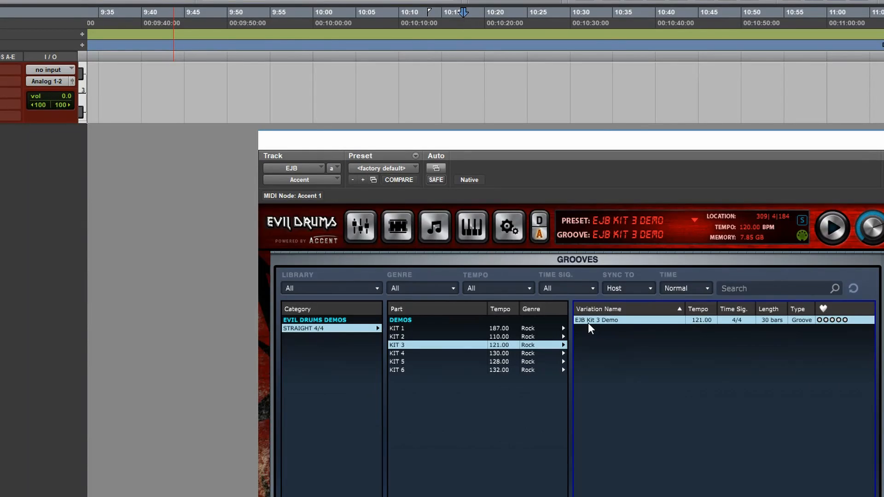
Place the EJB Kit 3 Demo groove onto the instrument track in the DAW's timeline.
left_click_drag(586, 320, 92, 78)
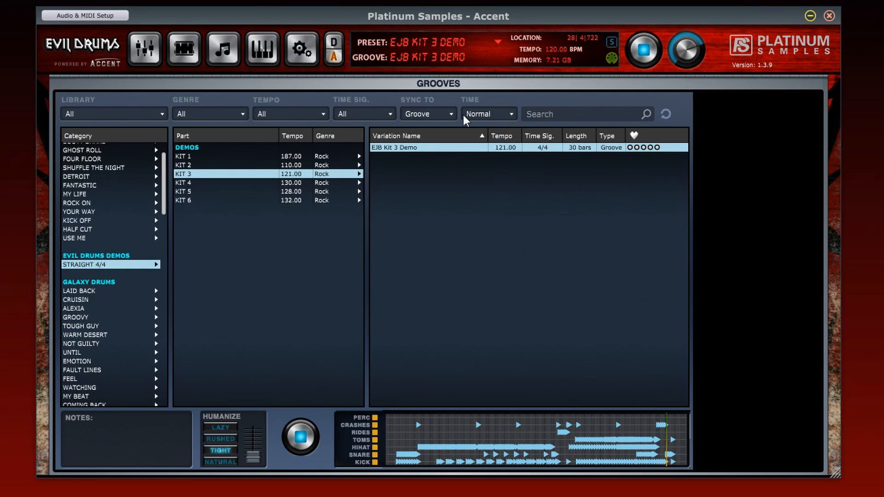
Review the groove Time options, then audition the Detroit grooves up to Detroit 004 and return to the category list.
left_click(486, 114)
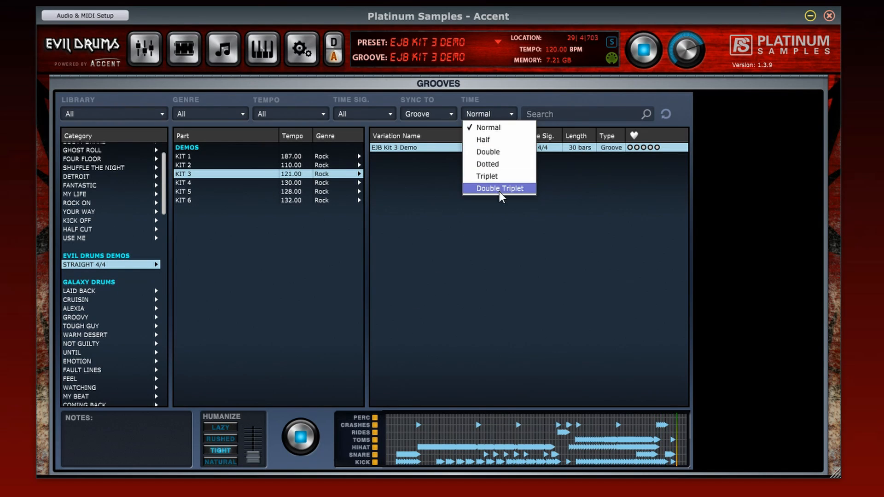
left_click(498, 234)
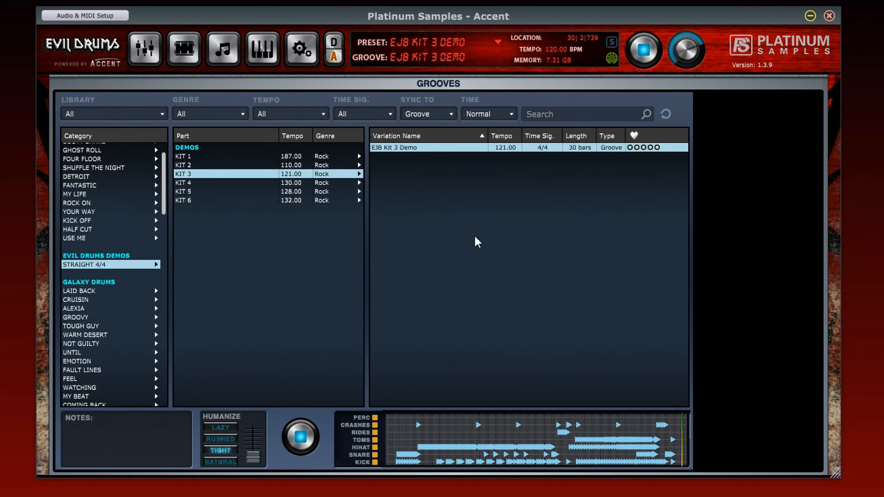
left_click(83, 179)
key("Right")
key("Right")
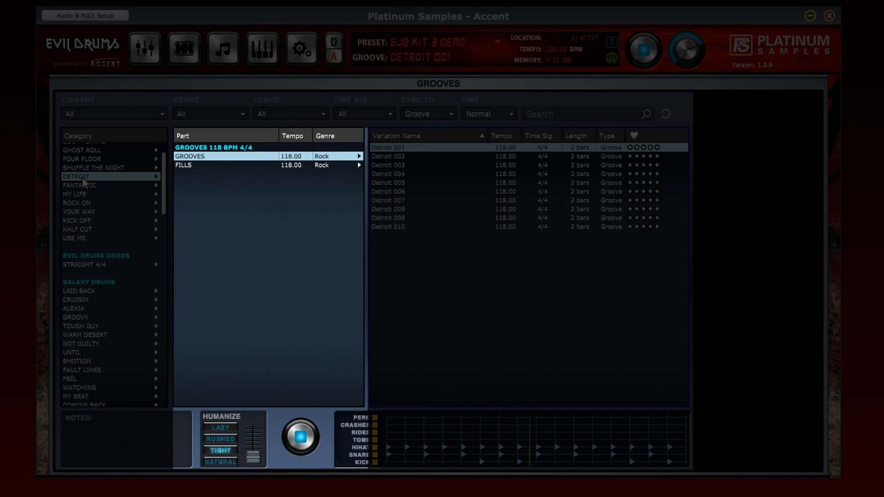
key("Down")
key("Down")
key("Left")
key("Left")
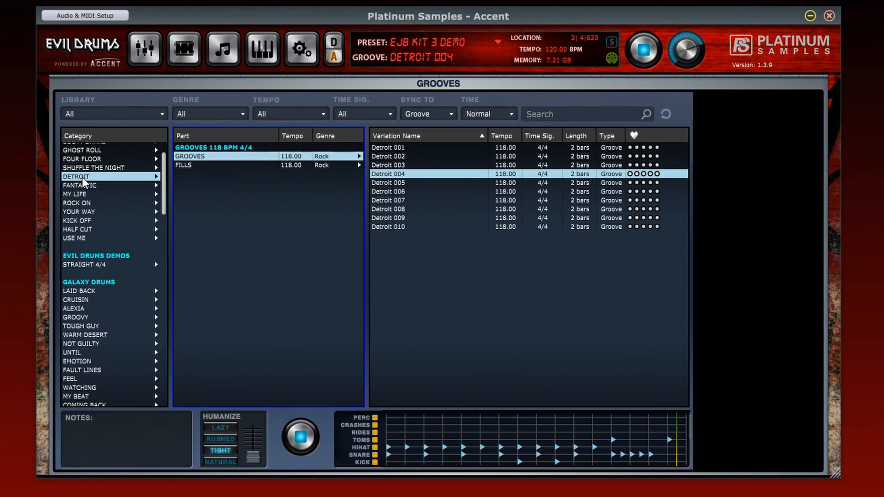
Browse to the Fills of the Fantastic category and audition several of its variations.
key("Down")
key("Right")
key("Down")
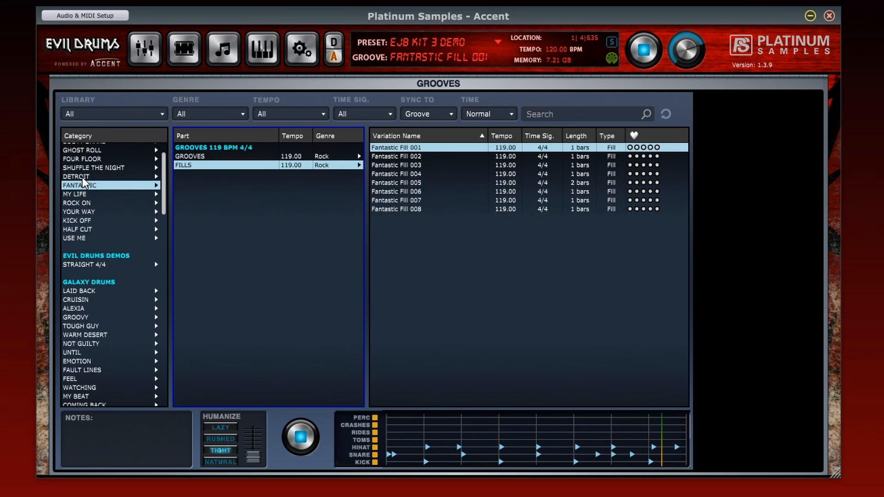
key("Right")
key("Down")
key("Down")
key("Down")
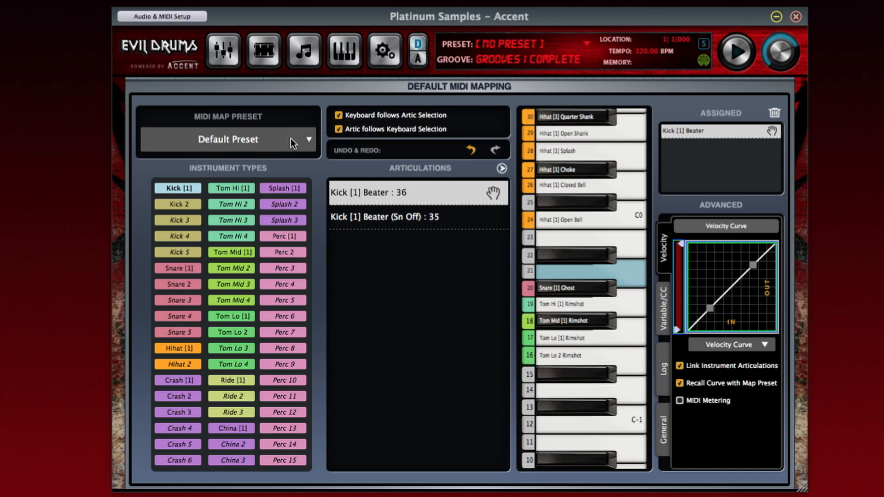
Try the Toontrack, BFD2 and General MIDI map presets, reload Default Preset and review the preset saving options.
left_click(292, 144)
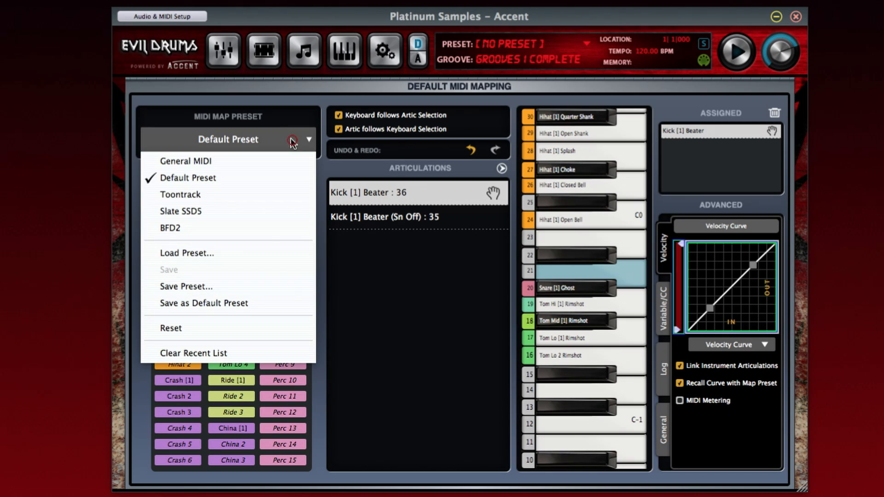
left_click(277, 203)
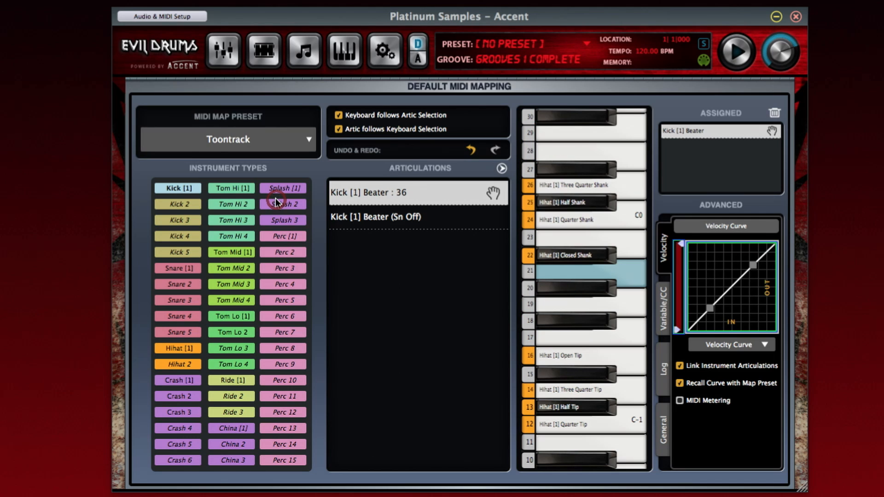
left_click(292, 139)
left_click(264, 229)
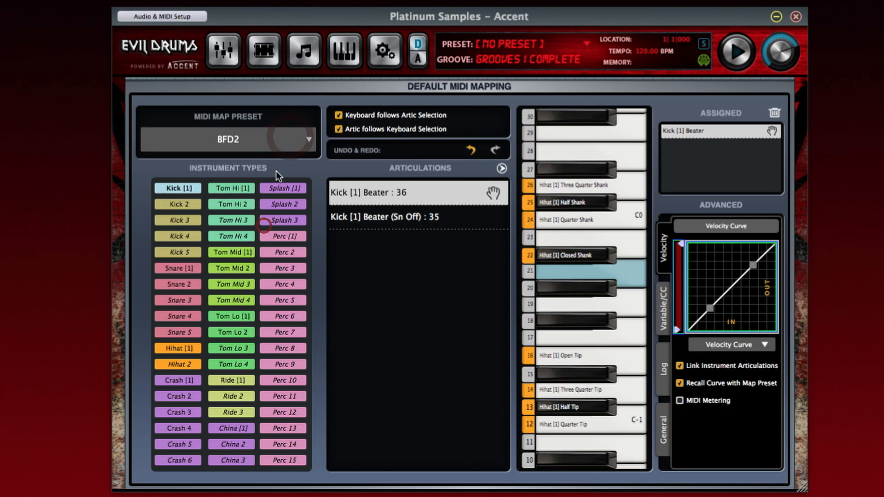
left_click(281, 139)
left_click(276, 162)
left_click(282, 141)
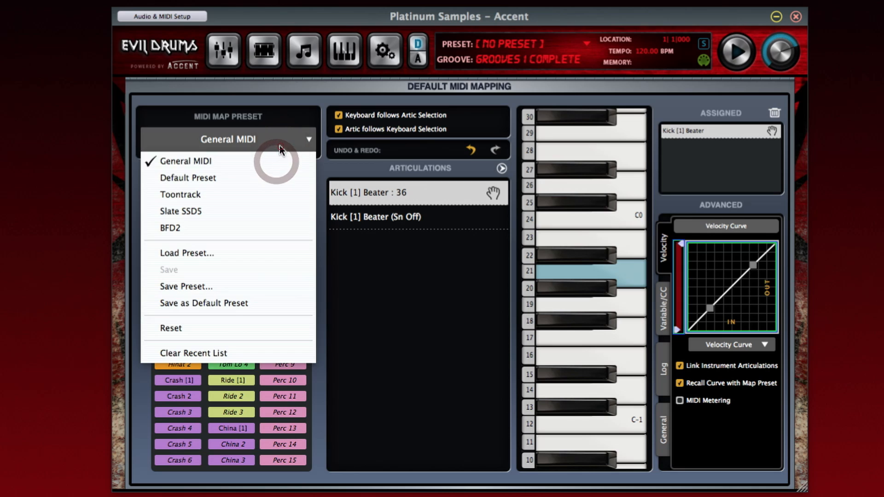
left_click(276, 174)
left_click(279, 141)
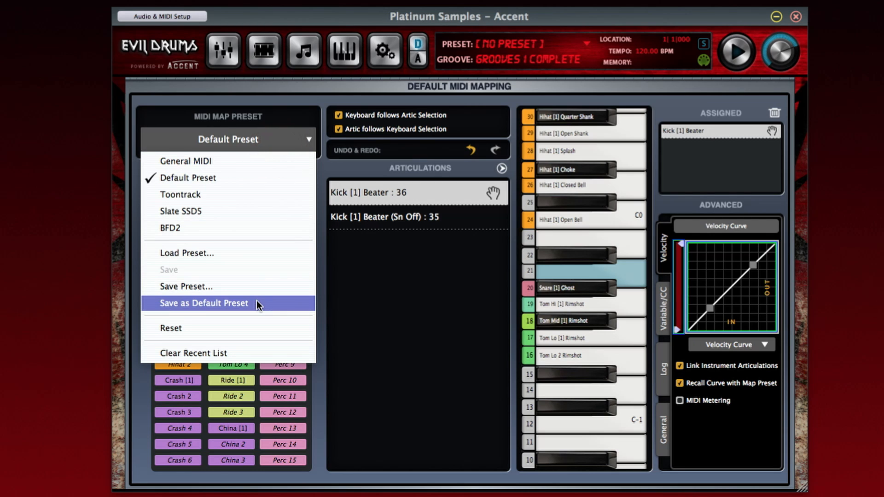
left_click(392, 309)
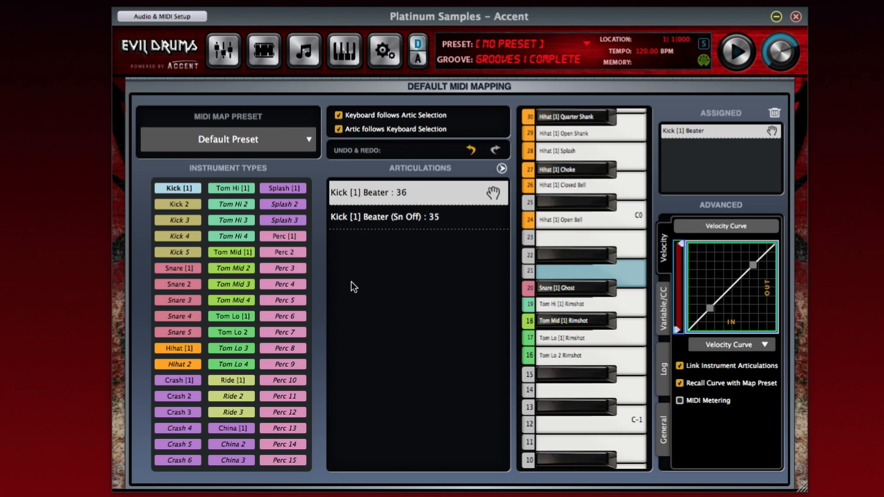
Show the Snare [1] articulations and toggle Keyboard follows Artic Selection off and back on.
left_click(175, 265)
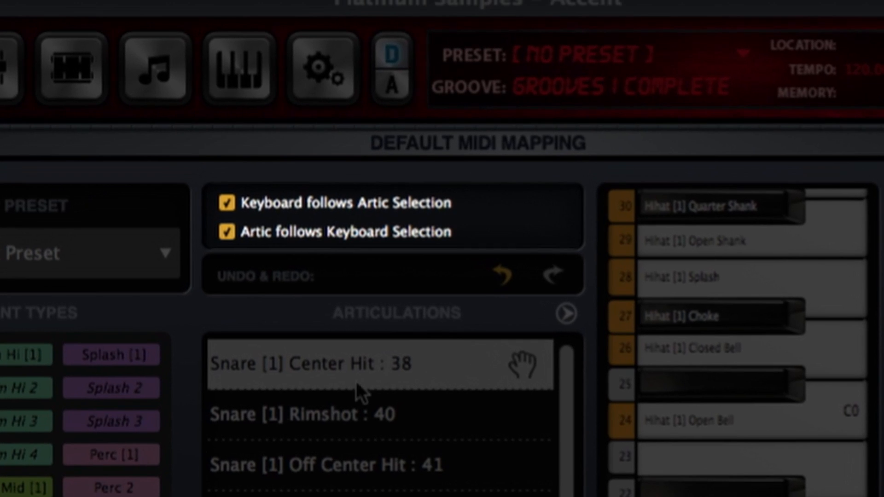
left_click(437, 203)
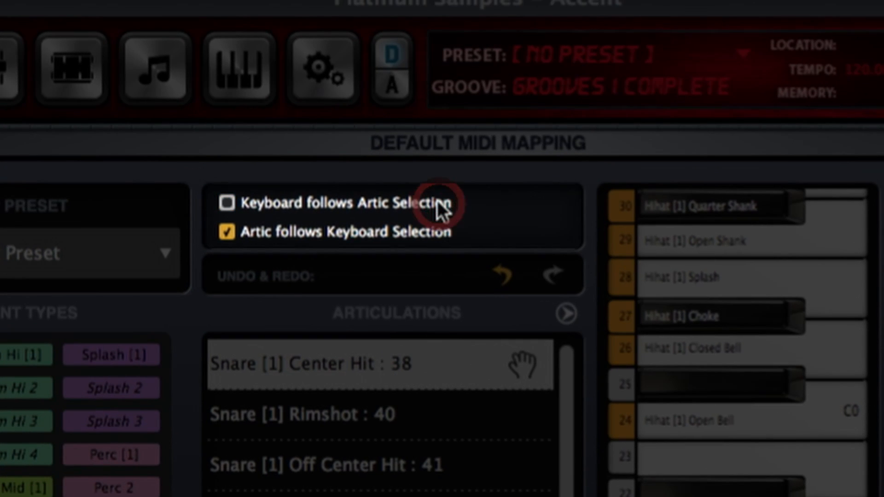
left_click(438, 203)
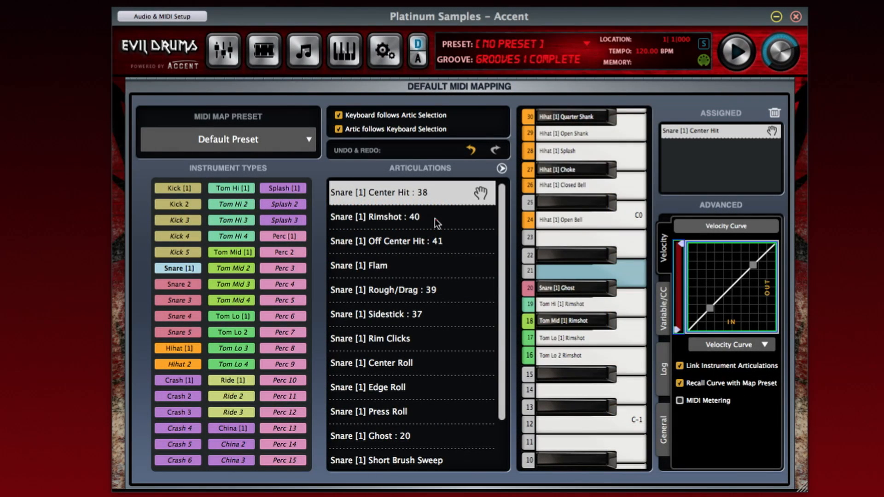
Check the linked selection by choosing the Snare [1] Rimshot articulation and the Kick [1] Beater key at C1.
left_click(435, 218)
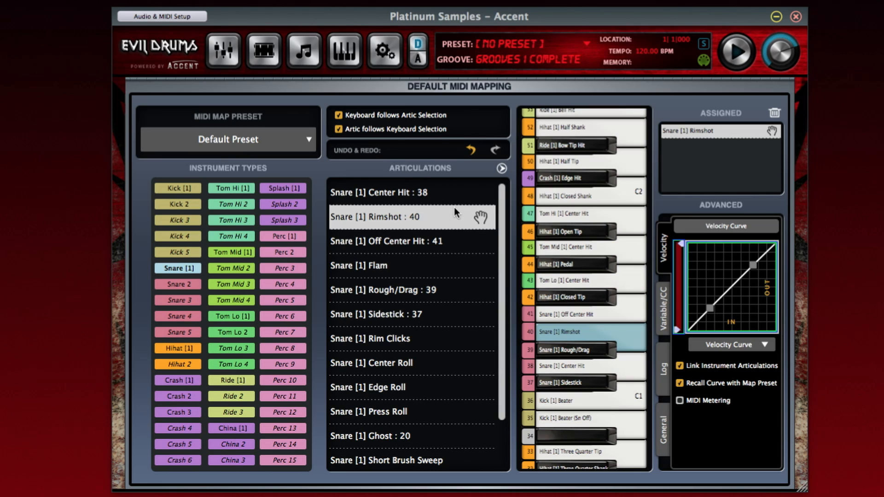
left_click(632, 396)
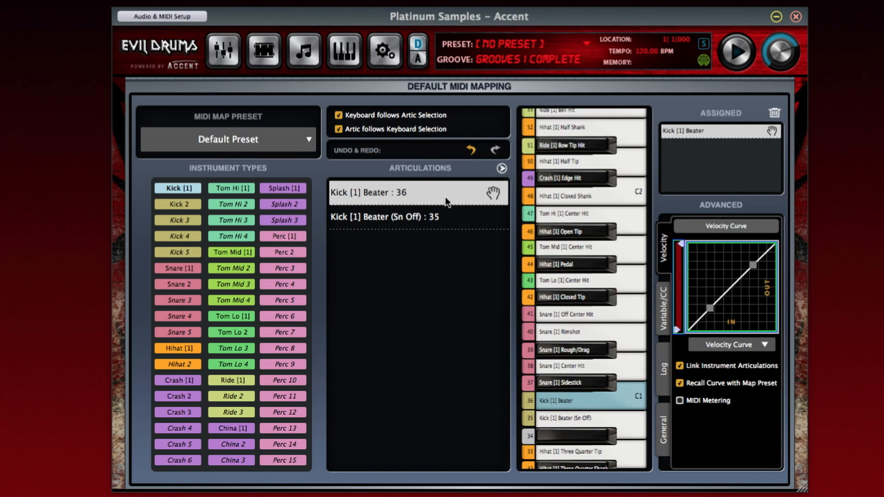
left_click(423, 133)
Assign the Hihat 2 Closed Tip articulation to note 23 on the mapping keyboard.
scroll(590, 351, "down", 10)
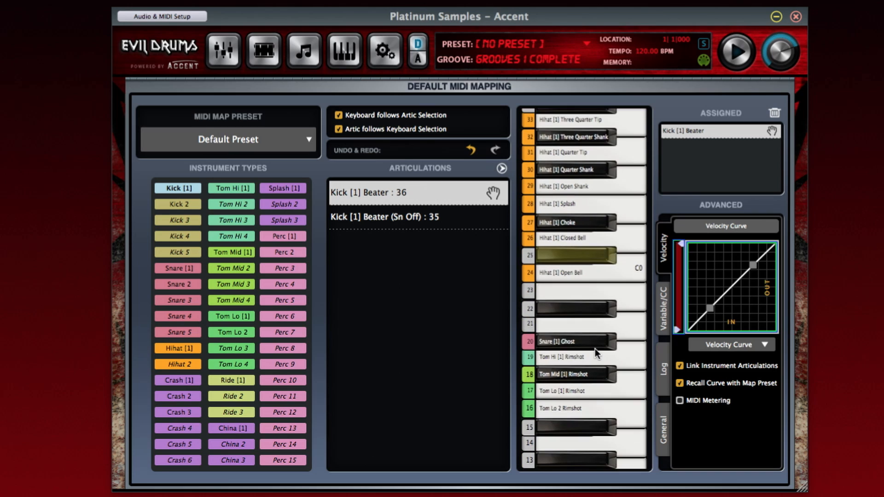
left_click(179, 365)
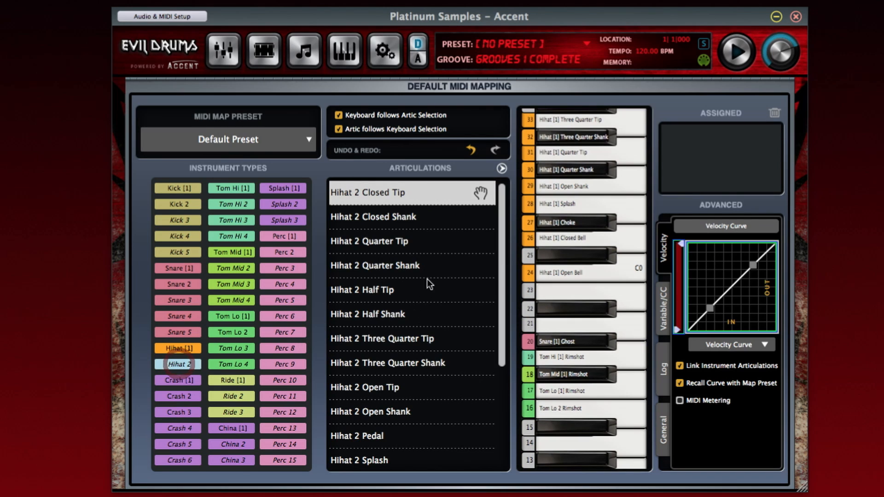
left_click_drag(426, 193, 644, 294)
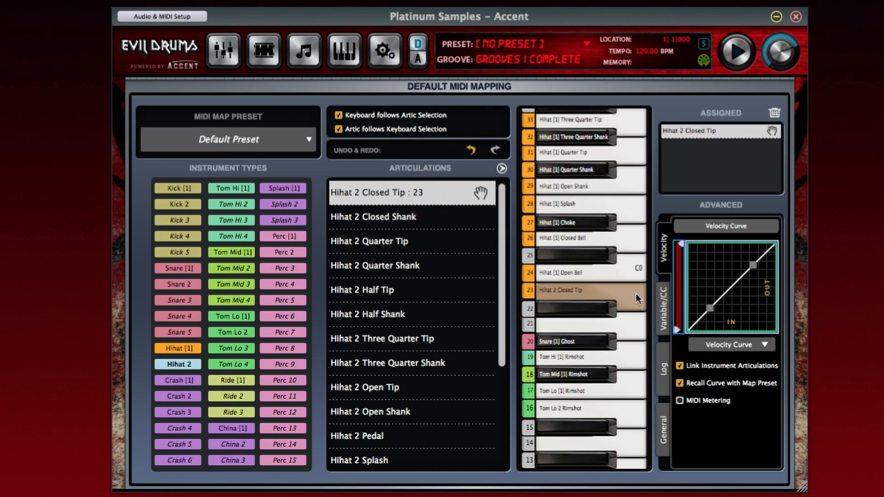
Undo the Hihat 2 Closed Tip assignment and assign the Hihat 2 Closed Shank articulation to note 21.
left_click(471, 152)
left_click(625, 326)
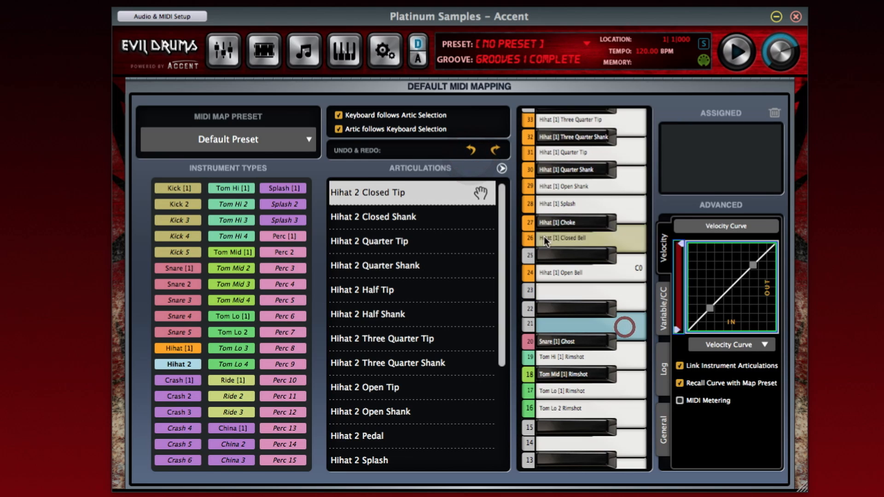
left_click(449, 216)
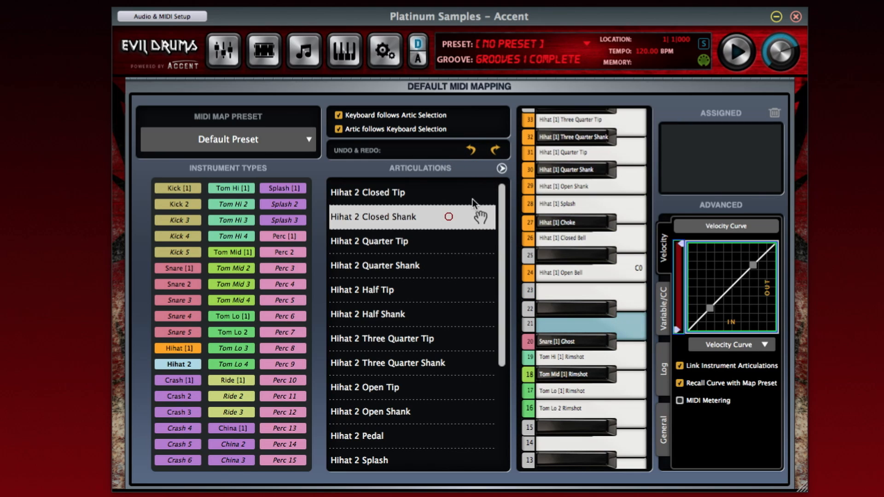
left_click(502, 171)
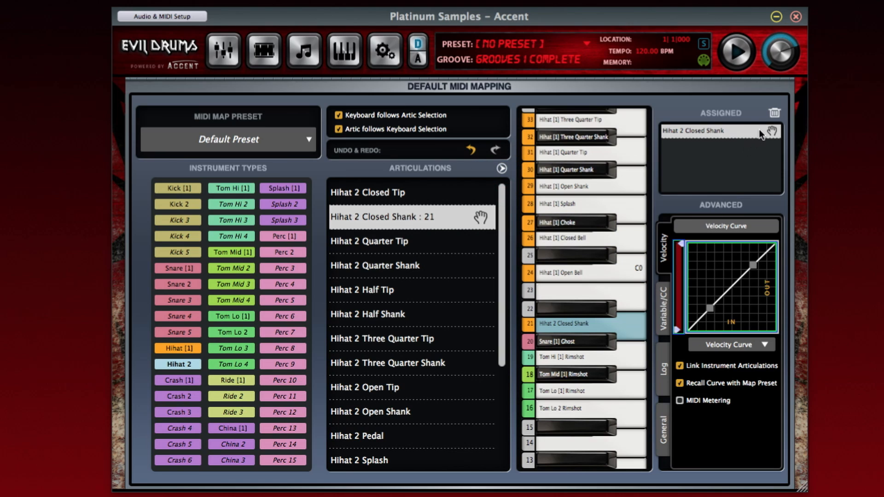
Remove the Hihat 2 Closed Shank assignment from note 21.
left_click_drag(761, 133, 774, 113)
left_click(470, 150)
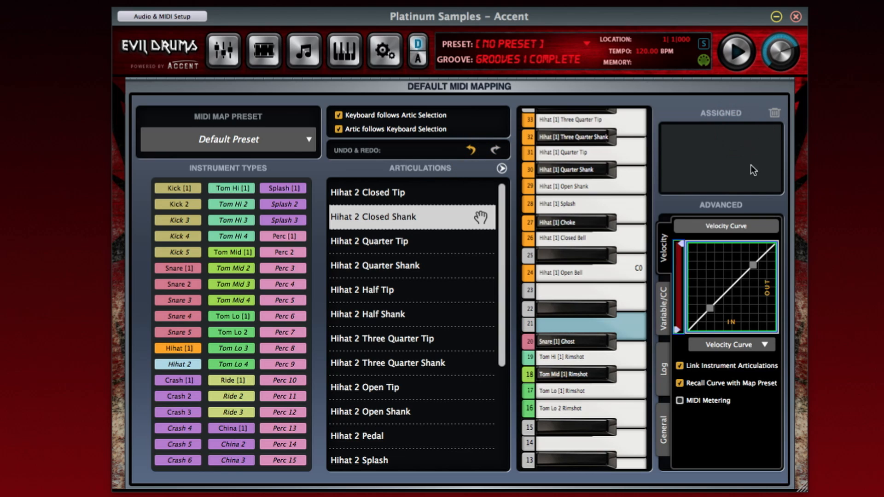
Bend the Snare [1] Rimshot velocity curve by moving its control points, and open the list of velocity curve presets.
left_click(184, 270)
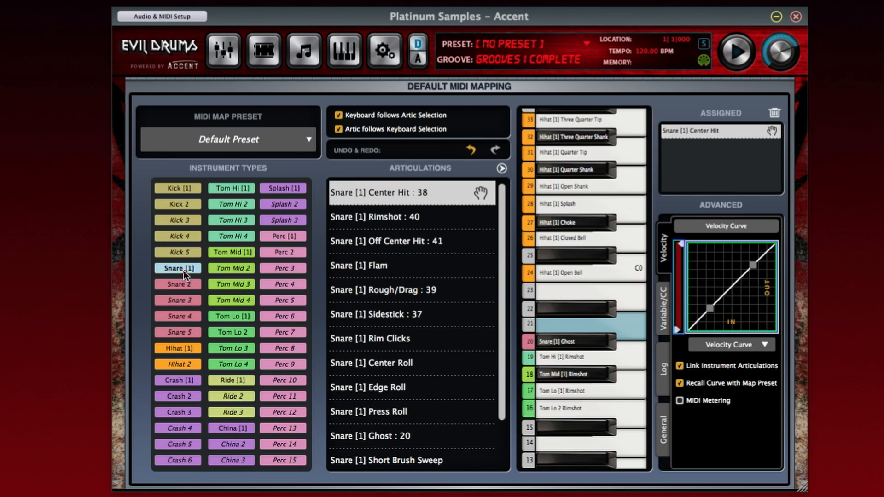
left_click(389, 217)
left_click_drag(709, 307, 760, 294)
left_click(746, 346)
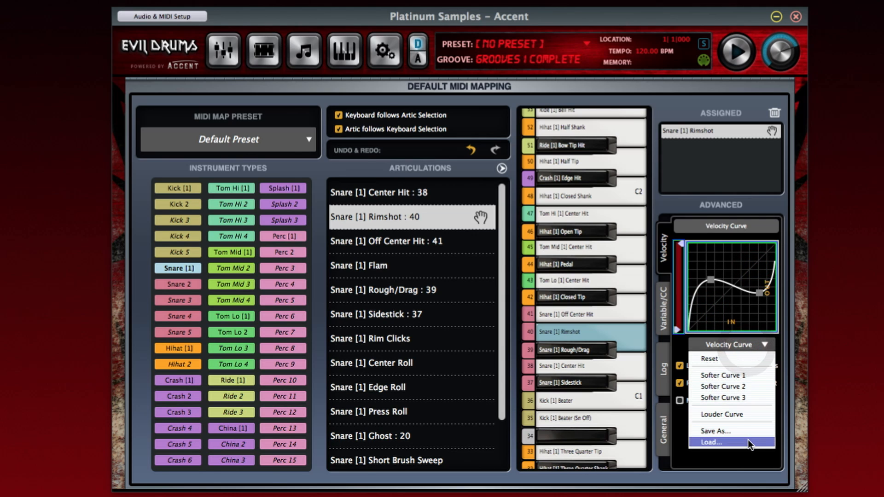